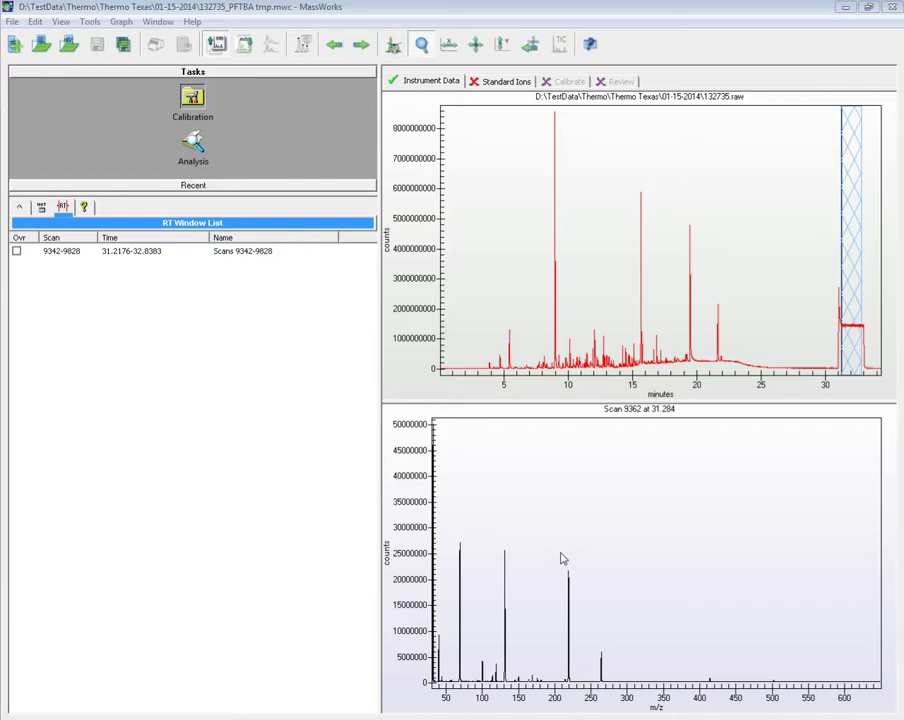
- Zoom the spectrum onto the m/z 219 peak, then return it to full scale
drag(560, 553, 584, 694)
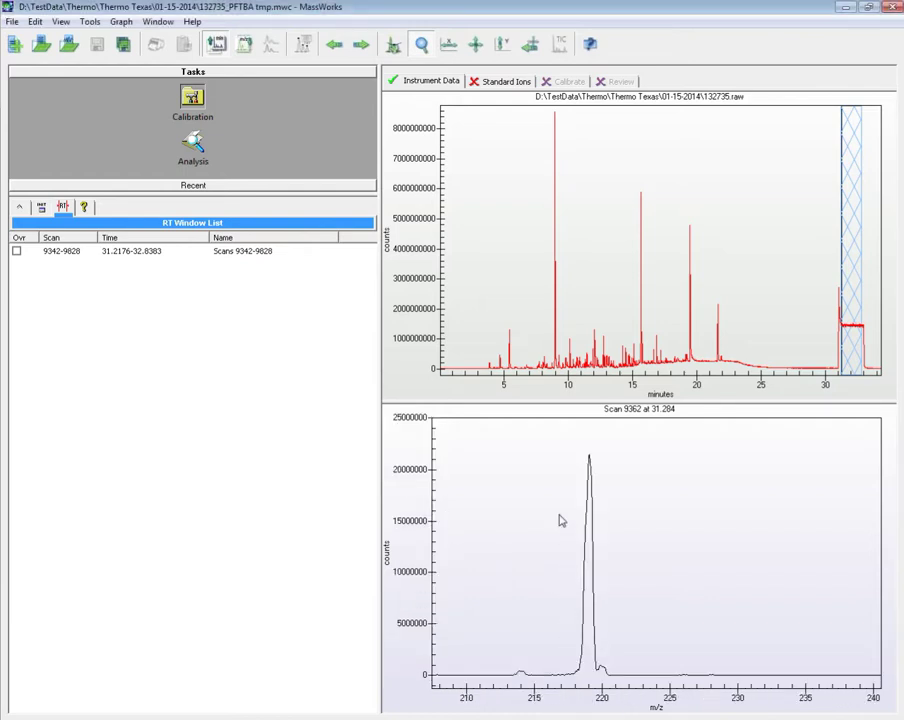
drag(526, 446, 702, 690)
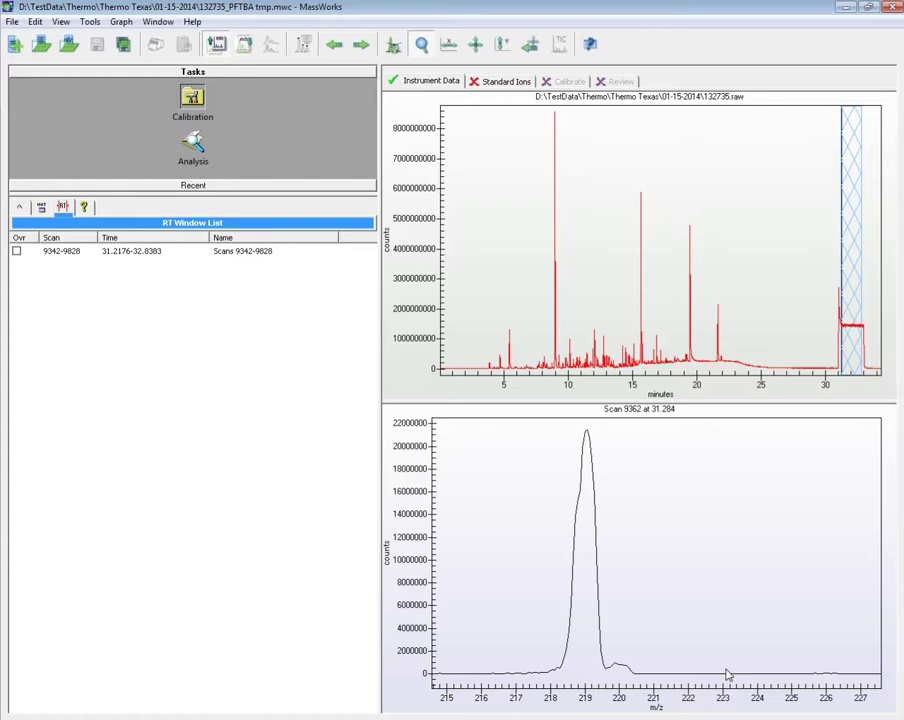
right_click(684, 390)
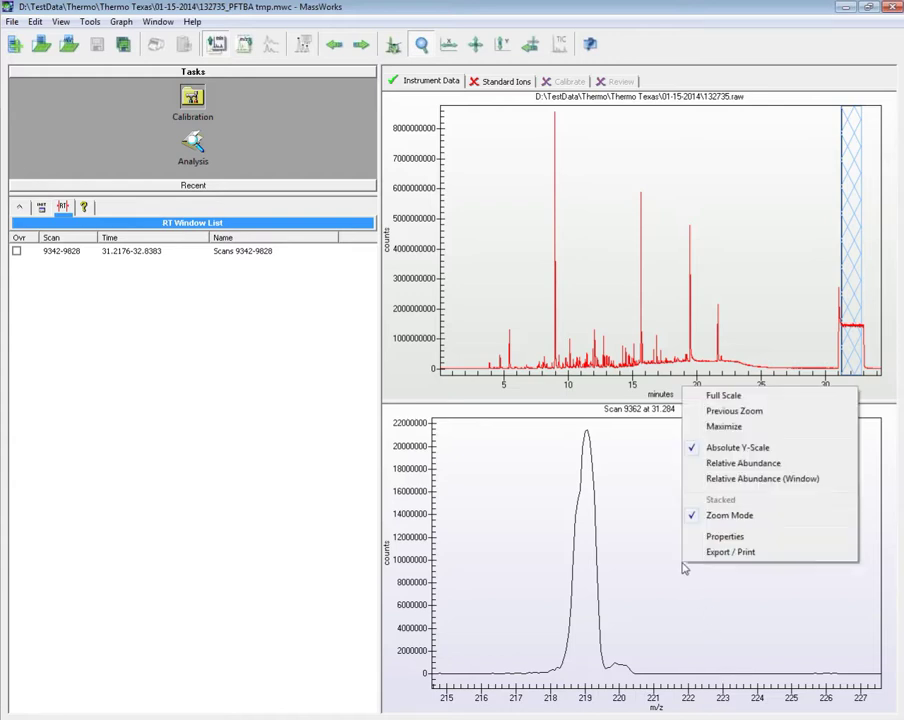
click(727, 397)
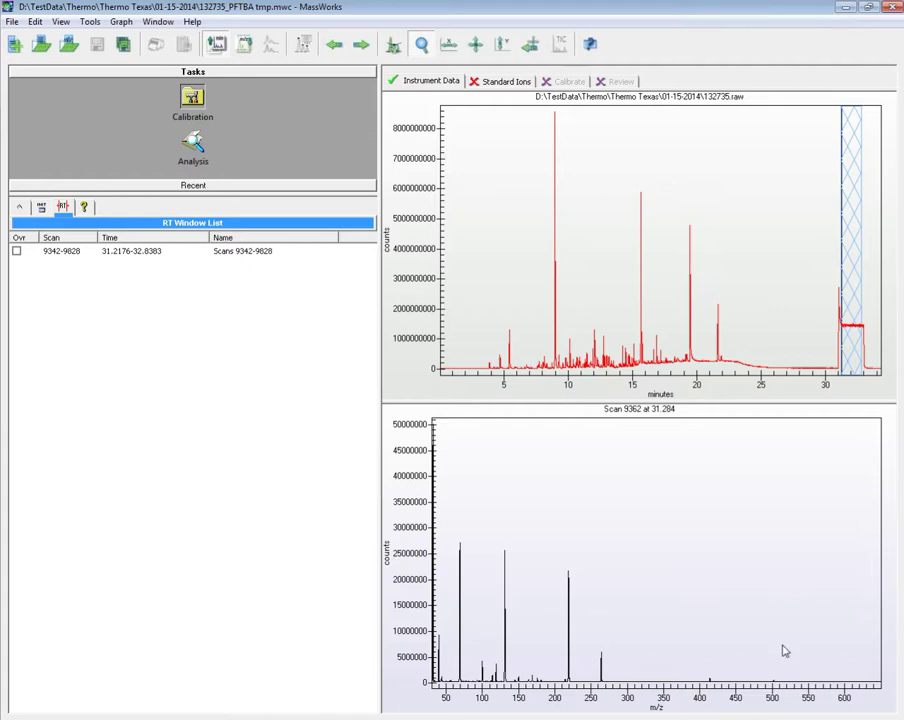
- Average scans 9342–9828 (31.2–32.8 min) and zoom the averaged spectrum onto the m/z 219 peak
click(855, 314)
drag(559, 548, 614, 680)
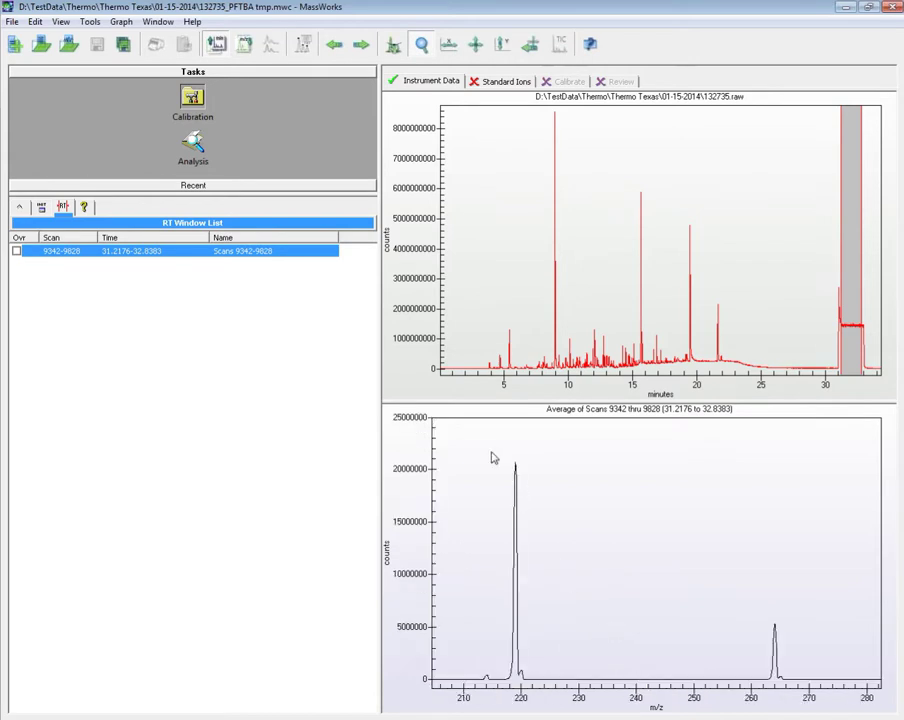
drag(491, 458, 555, 658)
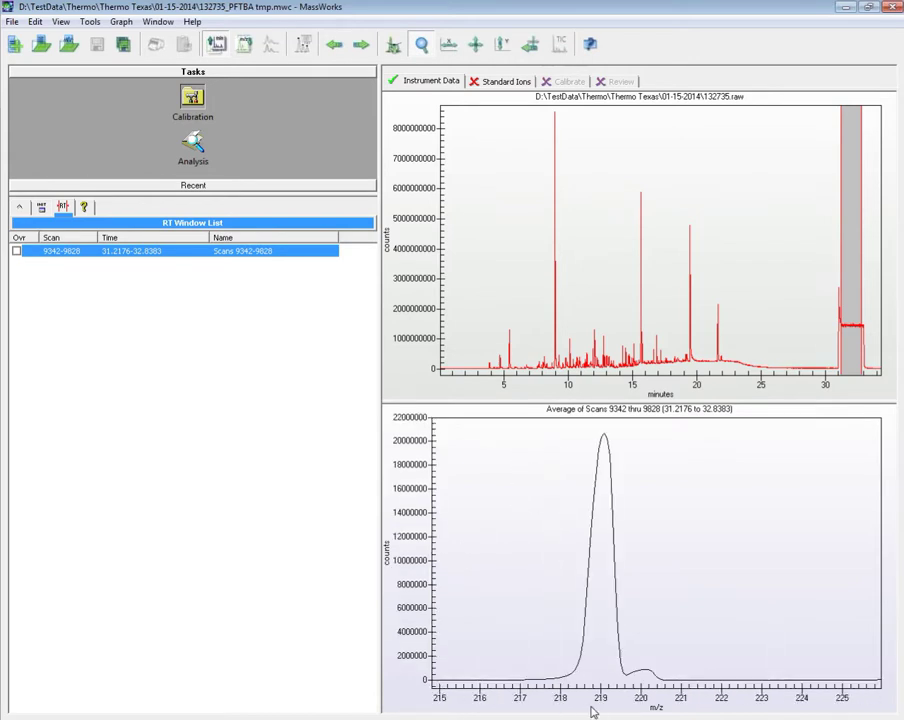
- Show the standard ions table, zoom onto the CF3 peak, and set its window to 67.146–72.146
click(490, 83)
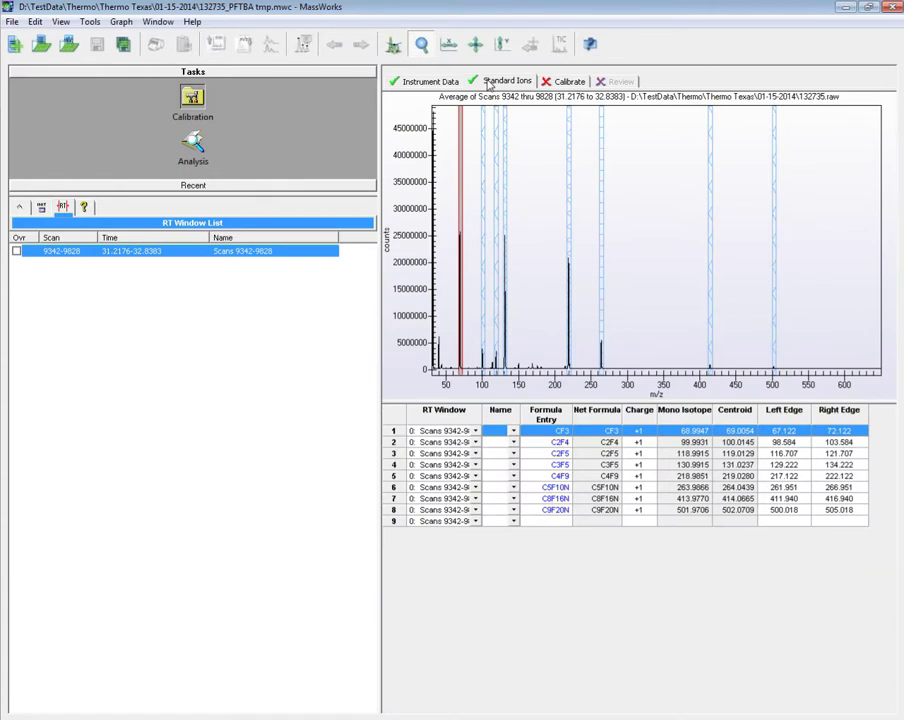
right_click(391, 437)
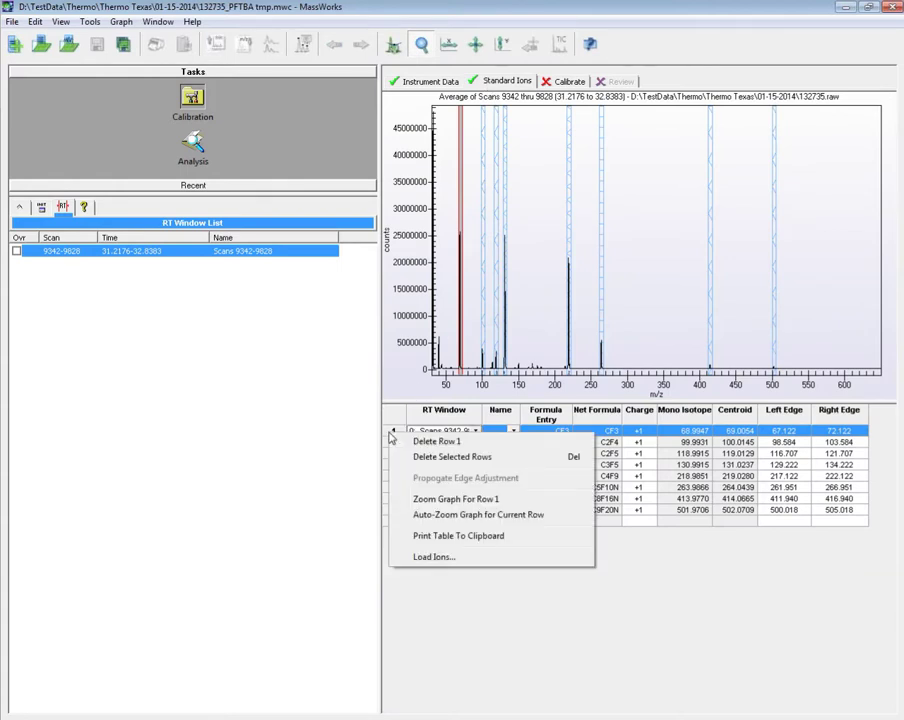
click(455, 514)
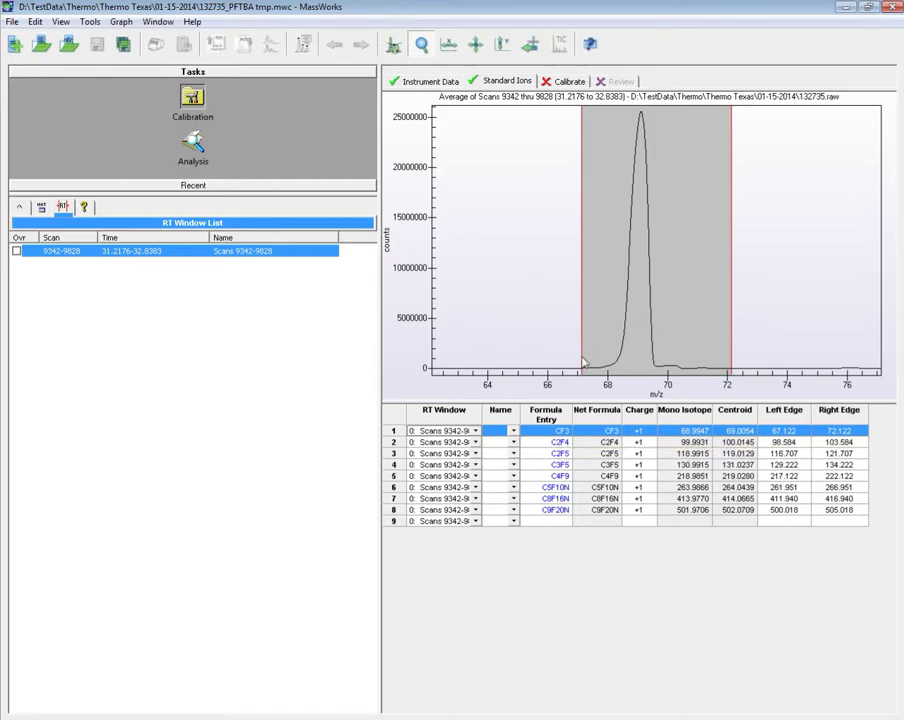
mouse_move(601, 344)
mouse_down()
mouse_move(587, 347)
mouse_move(606, 346)
mouse_move(587, 343)
mouse_move(603, 346)
mouse_move(597, 341)
mouse_up()
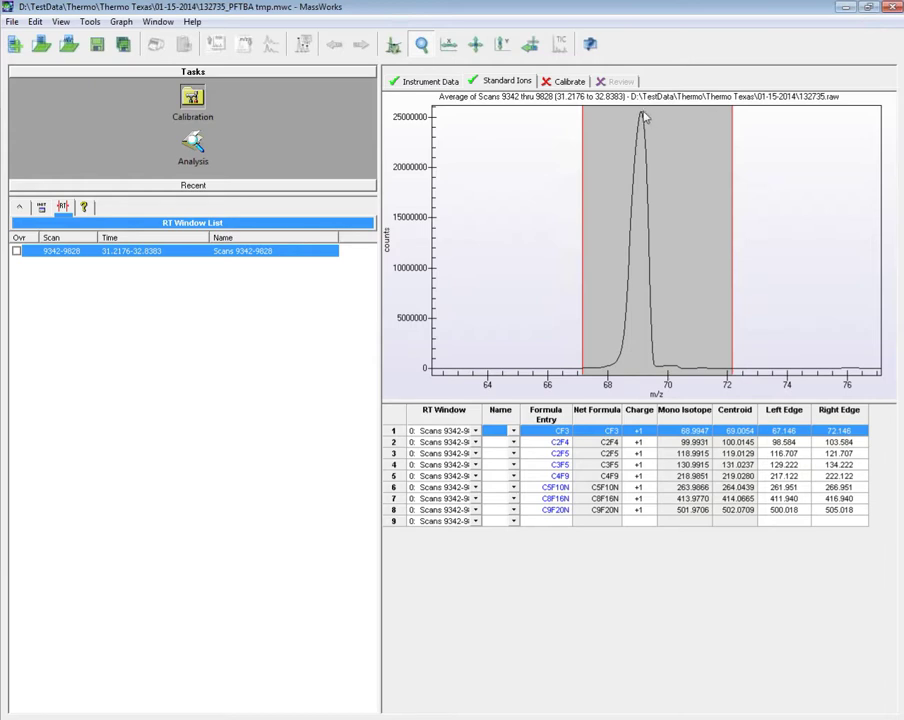
- Step through the C2F4, C2F5, C4F9 and C5F10N standard ion peaks
click(401, 442)
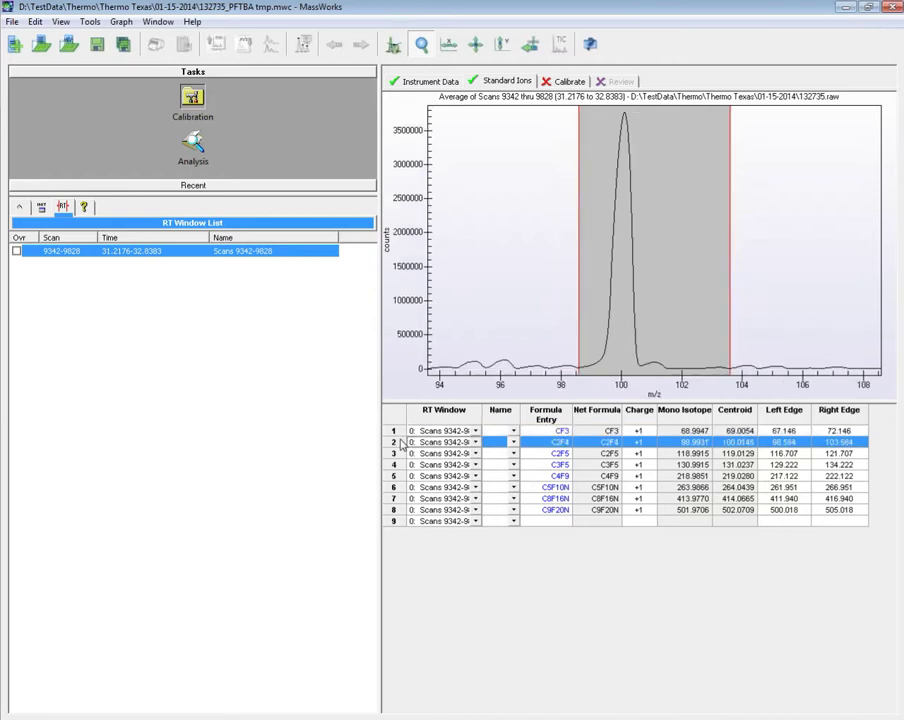
key(Down)
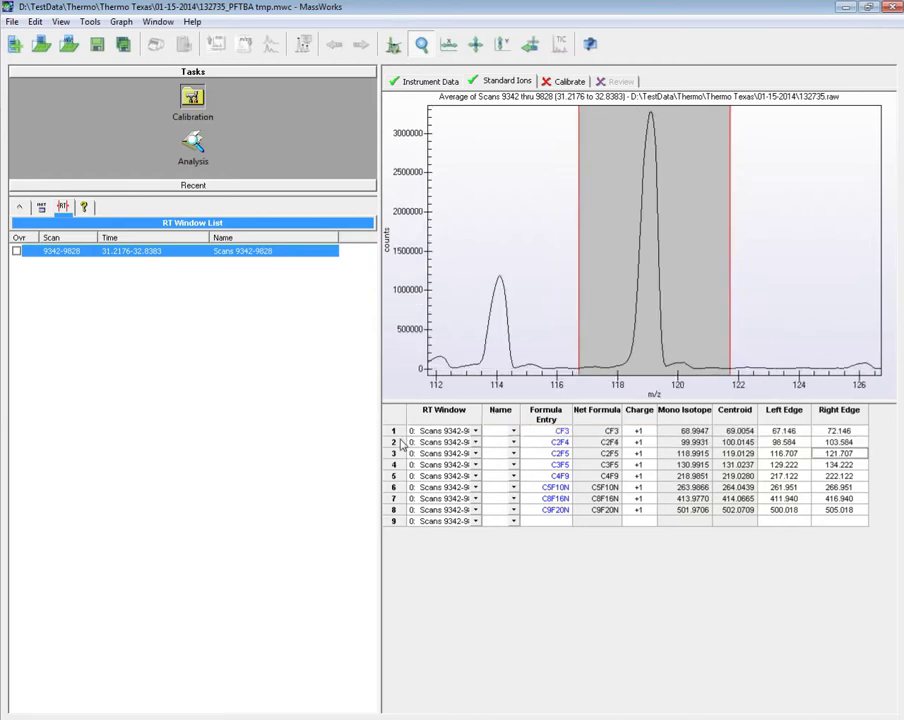
key(Down)
key(Down)
key(Down)
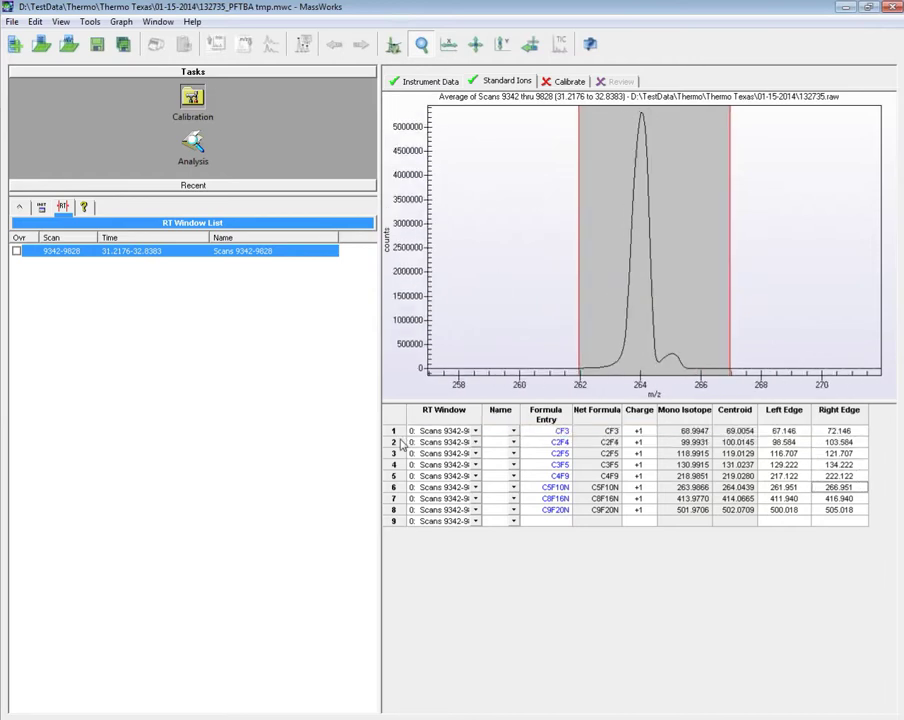
key(Down)
key(Down)
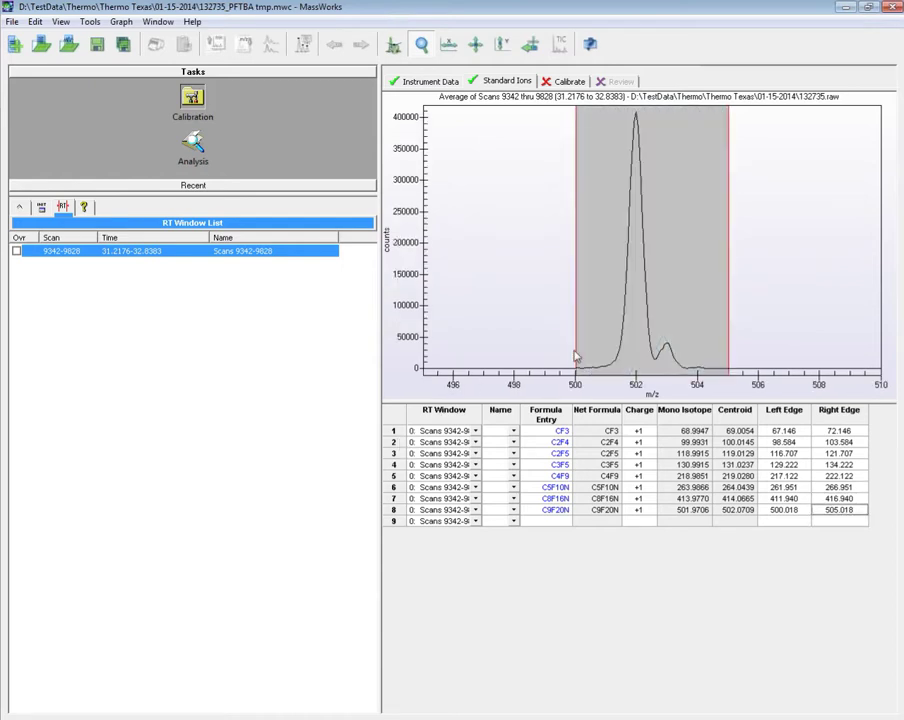
click(568, 81)
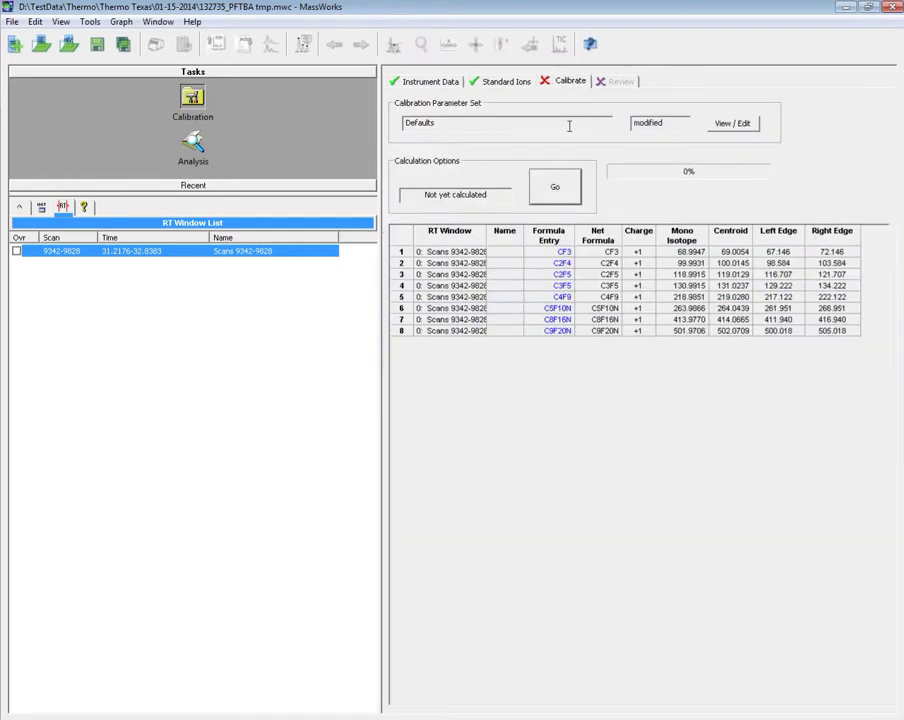
- Run the calibration, yielding −5.4 to 0.7 ppm errors and 99.3–99.9% spectral accuracy
click(556, 195)
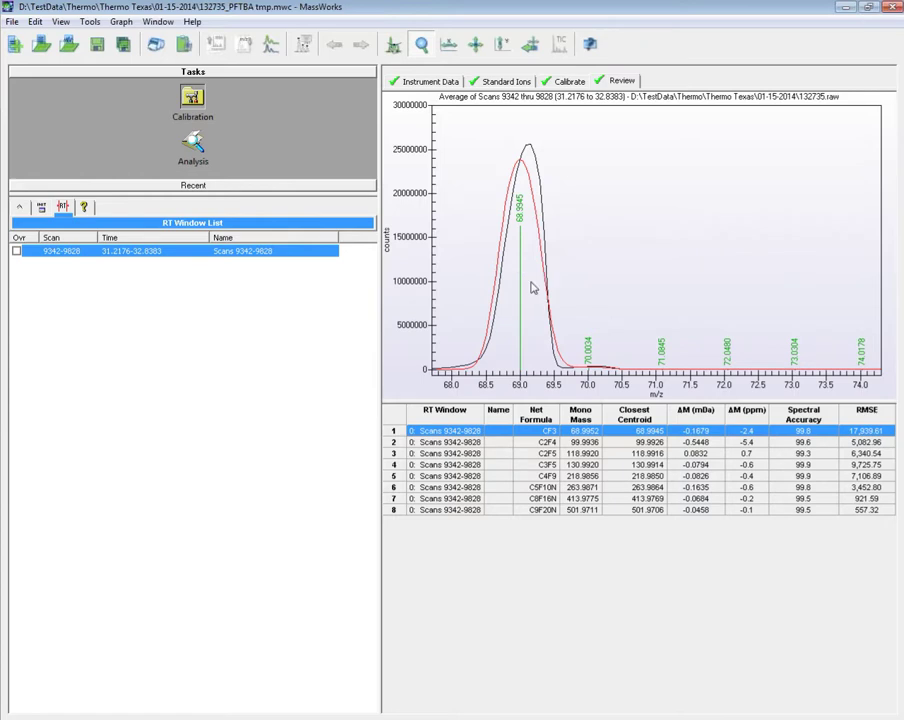
- Review each calibrated fit in turn, from C2F4 through C9F20N near m/z 502
click(396, 444)
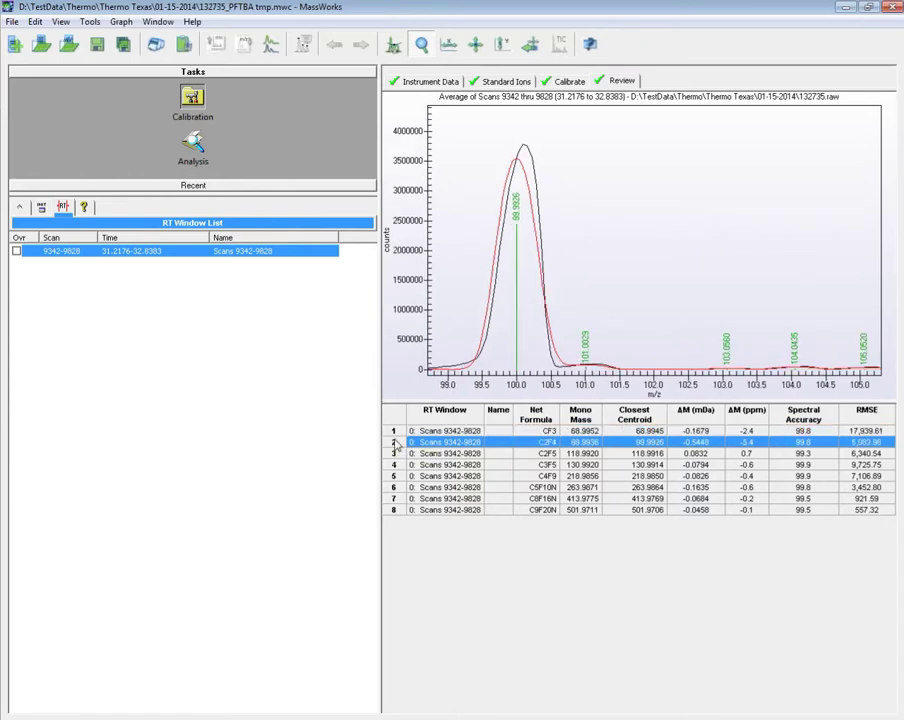
click(396, 453)
click(396, 465)
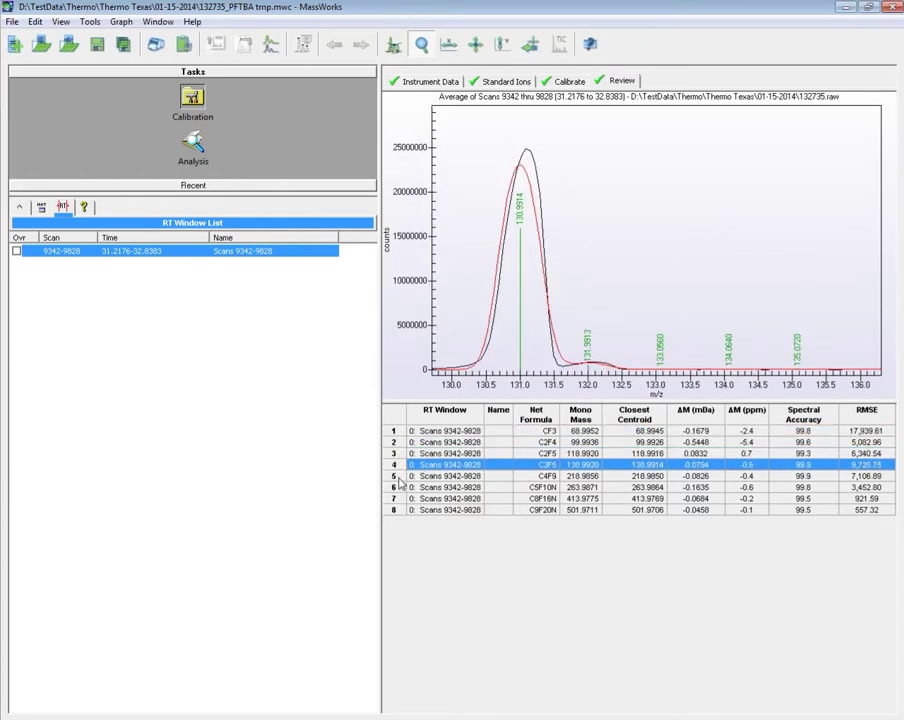
click(396, 477)
click(396, 488)
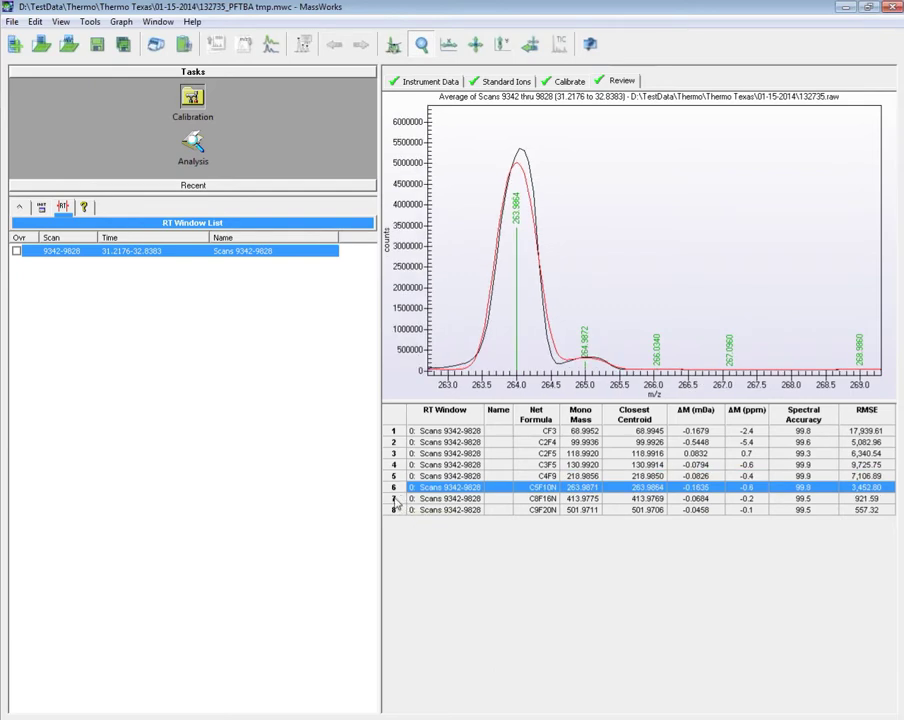
click(398, 499)
click(400, 510)
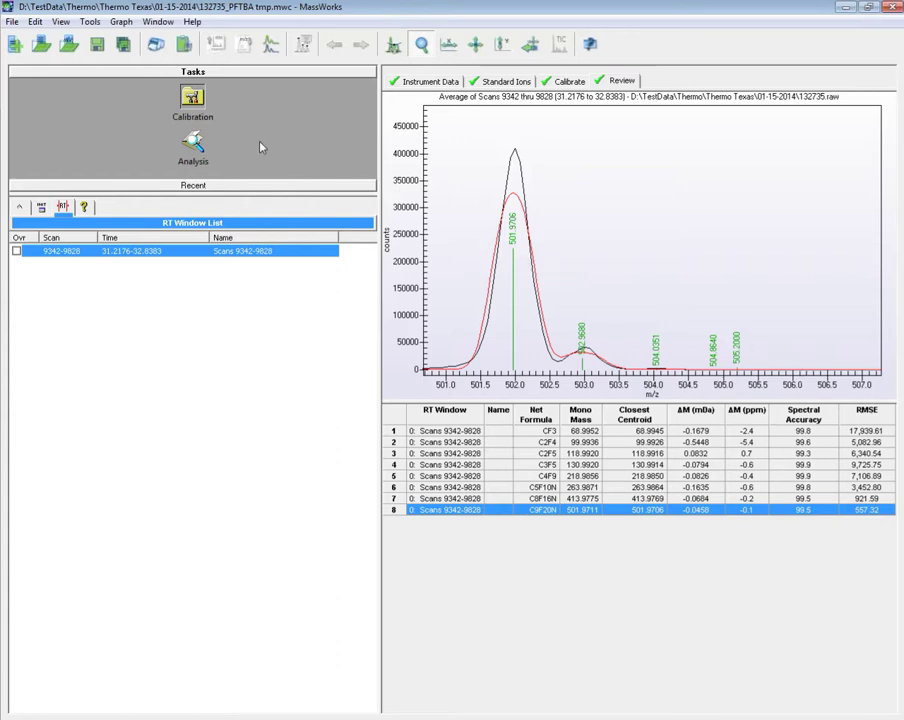
click(193, 146)
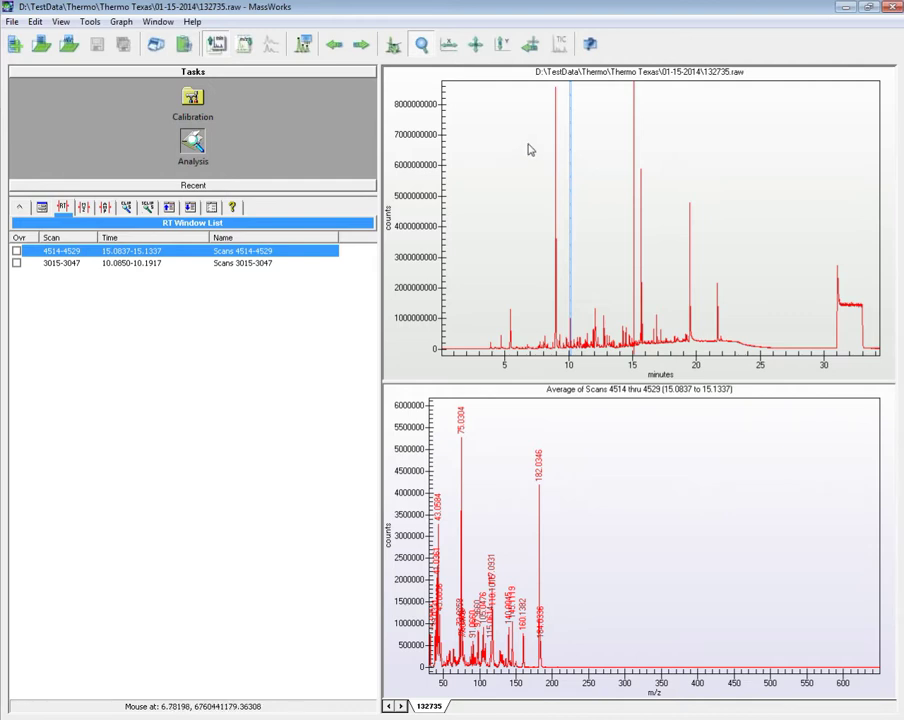
- Zoom the sample chromatogram to about 7–17 minutes, then to 13.6–16.2 minutes
drag(527, 121, 654, 361)
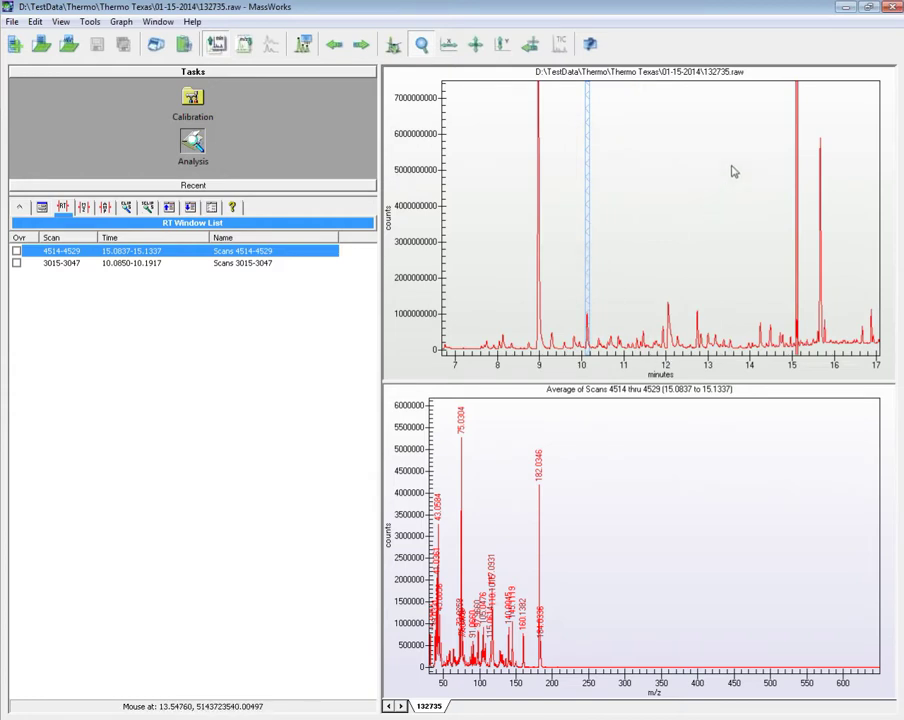
drag(730, 164, 847, 368)
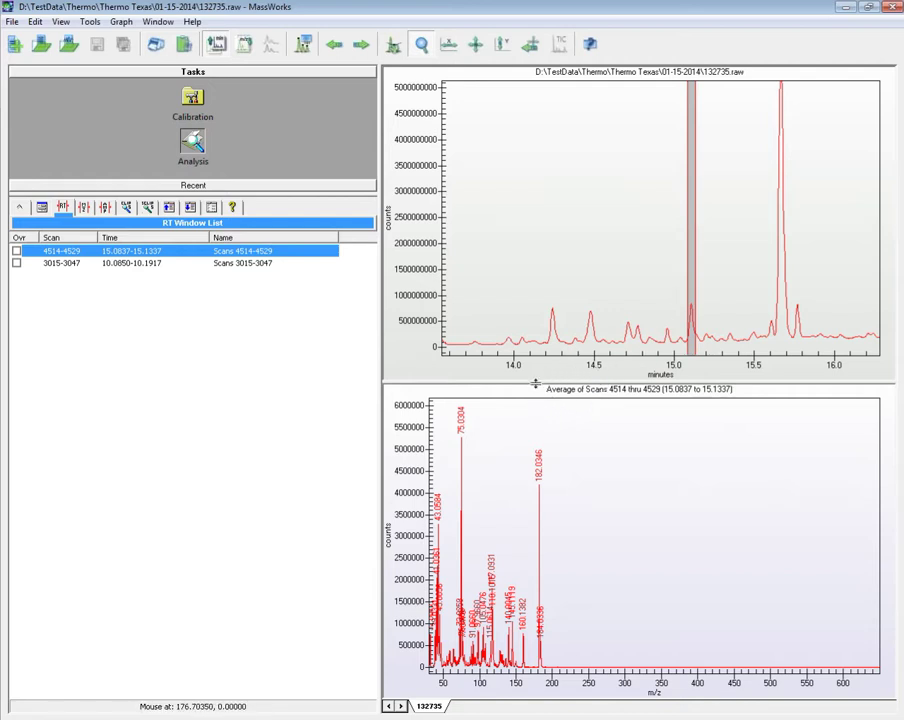
- Zoom the averaged spectrum from m/z 35–185 down to the 182.0346 peak with its 183 and 184 neighbours
drag(541, 400, 431, 676)
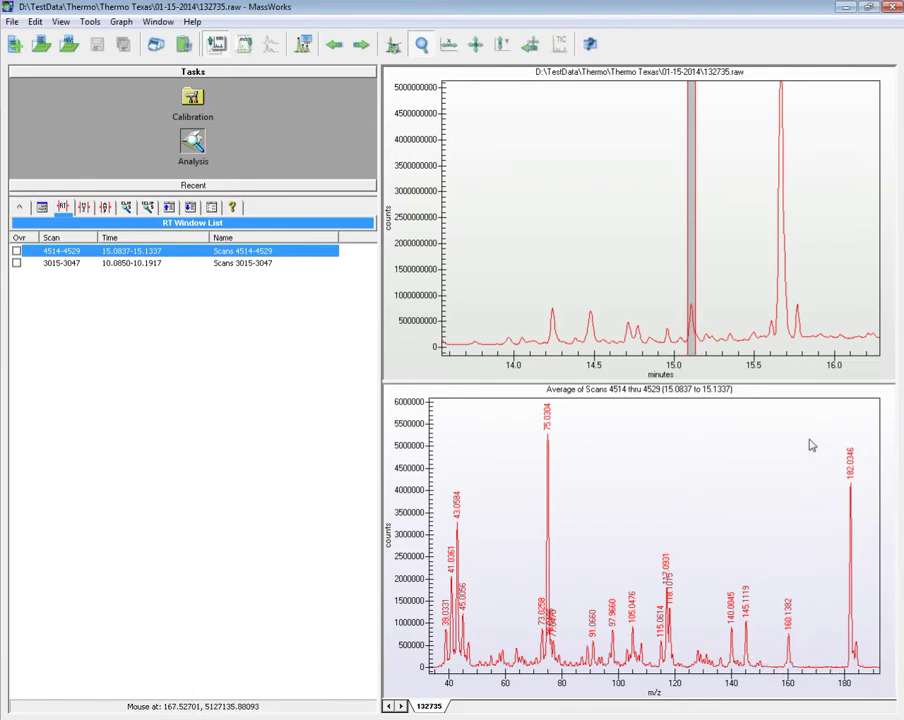
drag(806, 424, 879, 672)
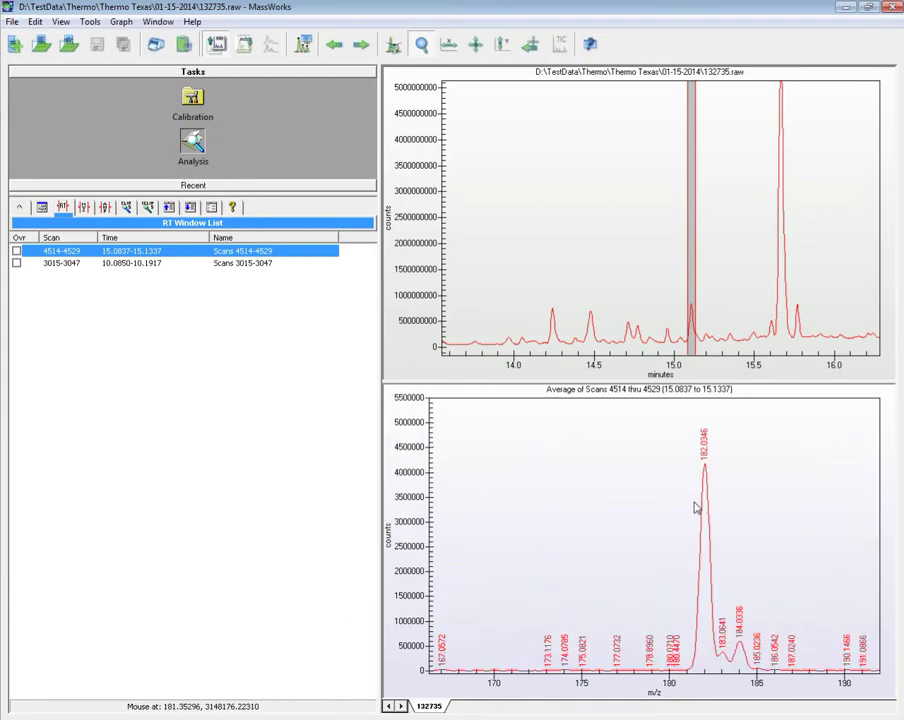
drag(638, 410, 791, 655)
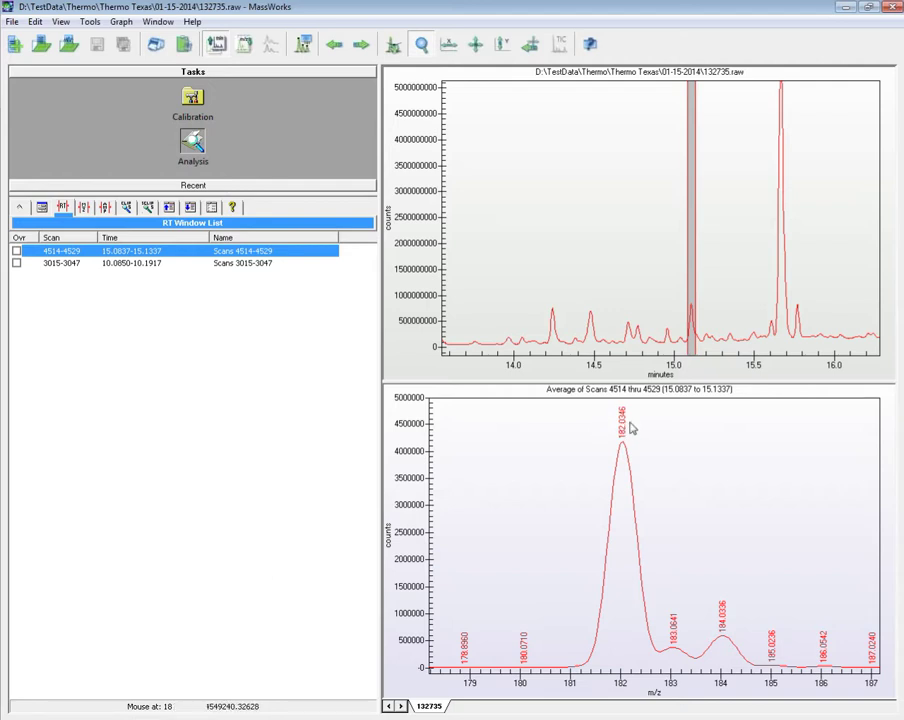
right_click(625, 117)
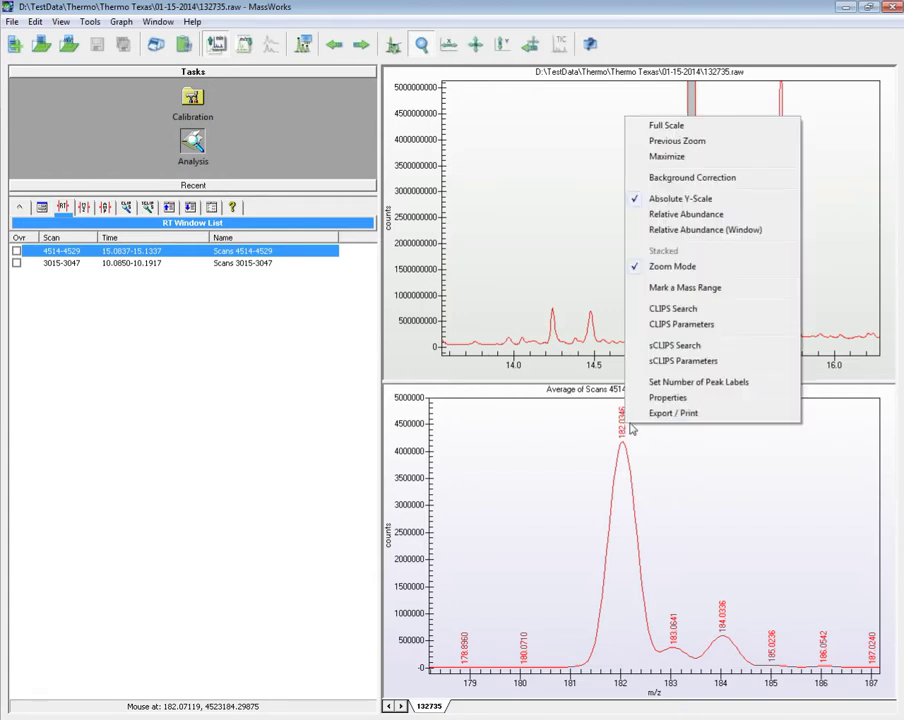
- Start a CLIPS search on 182.0346 with 20 mDa tolerance, elements C, H, N, O and S
click(705, 312)
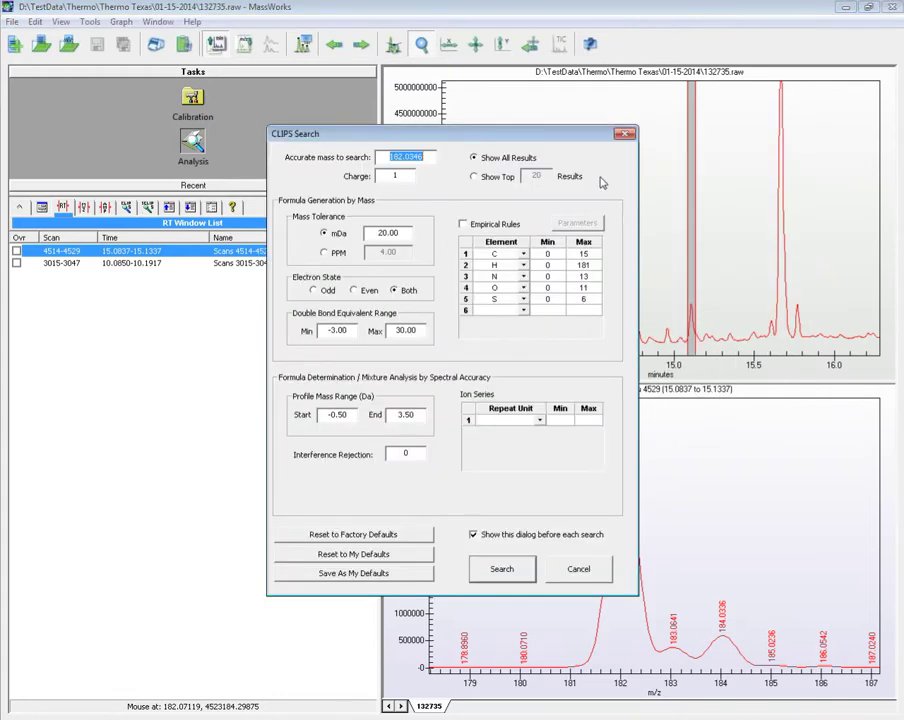
drag(525, 135, 265, 200)
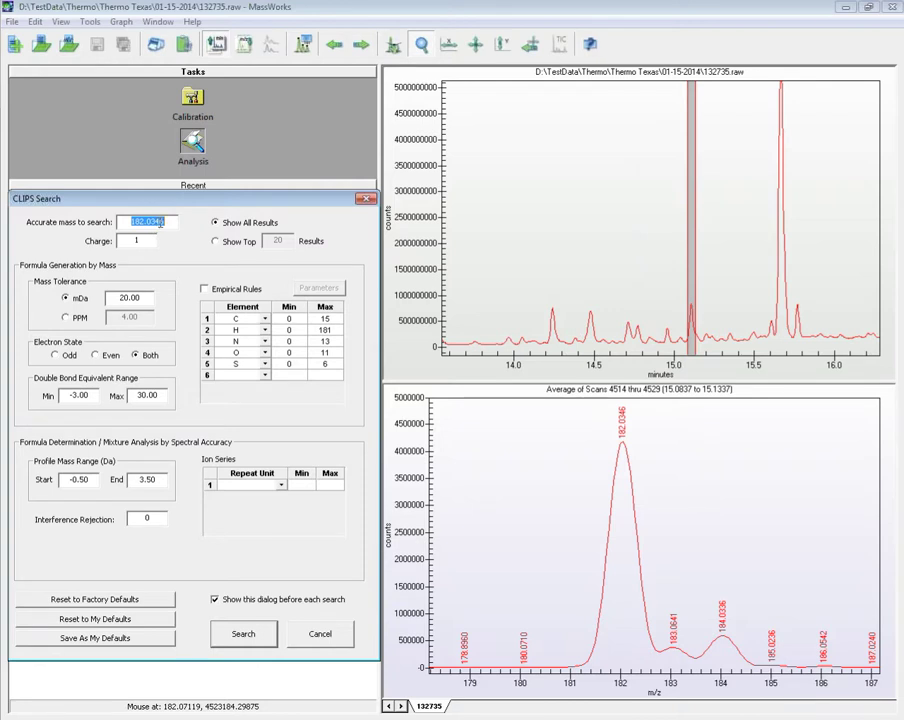
click(141, 297)
drag(141, 297, 118, 297)
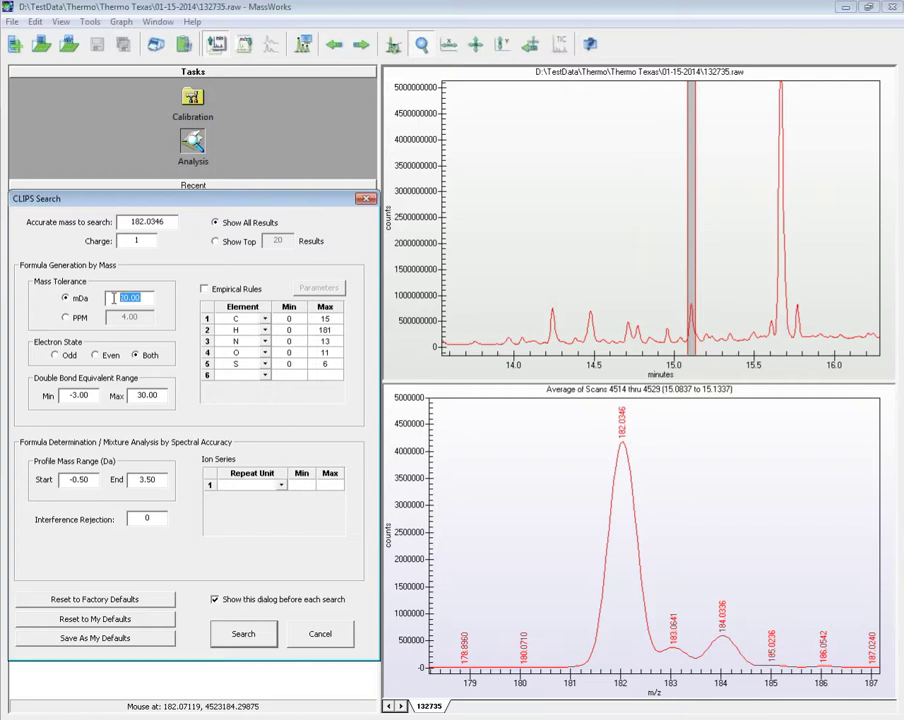
click(265, 375)
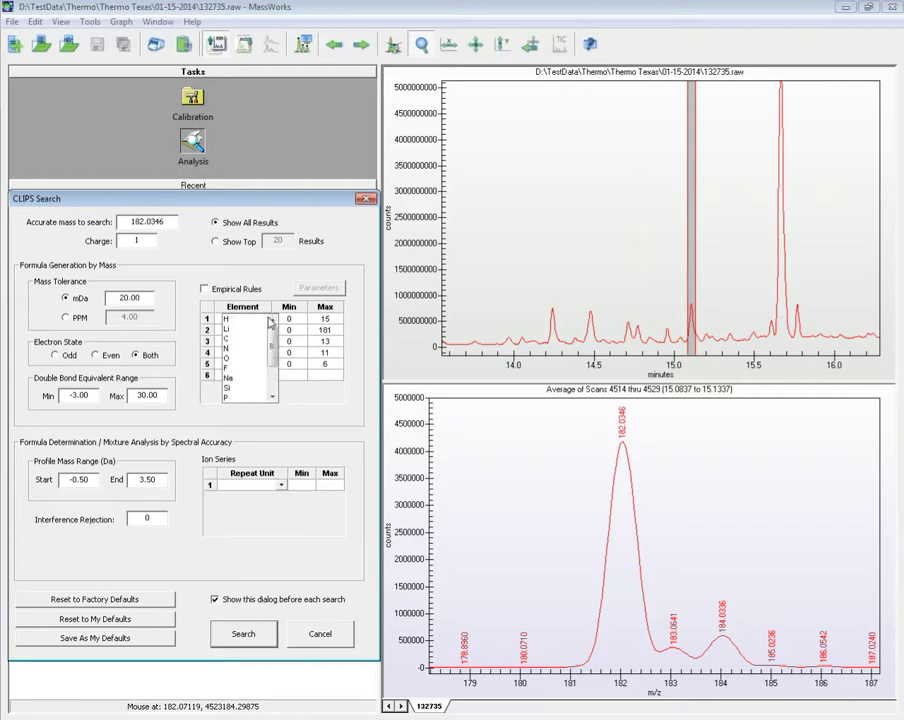
drag(275, 330, 272, 372)
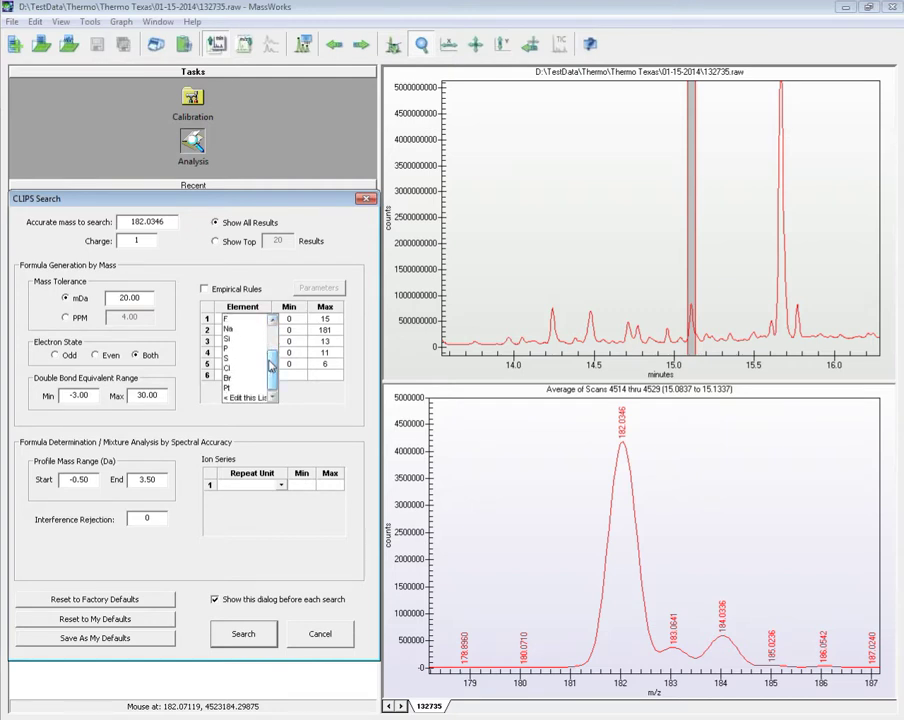
click(295, 402)
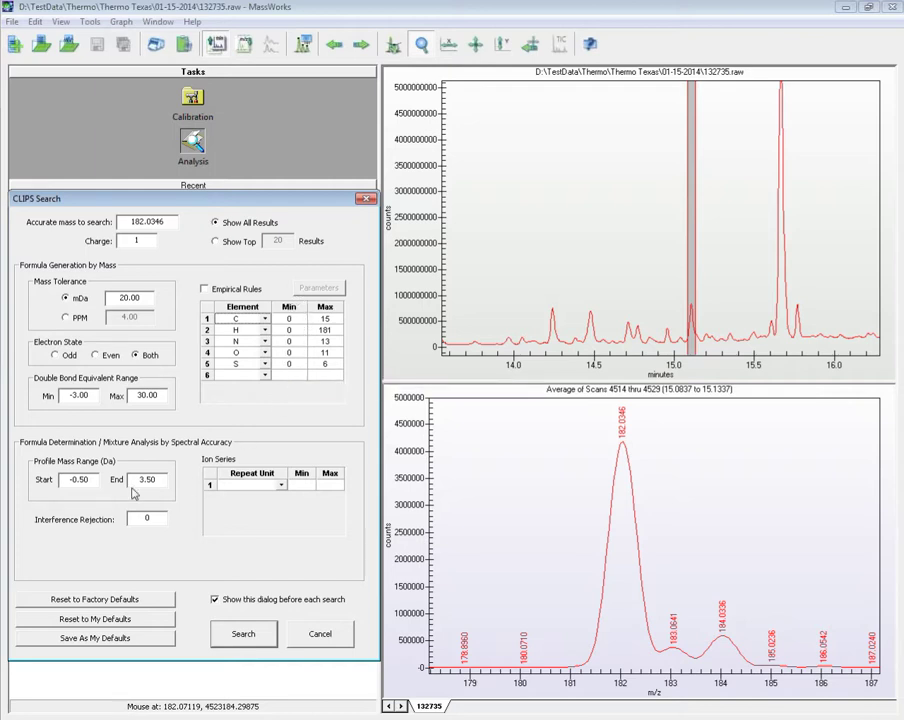
click(237, 634)
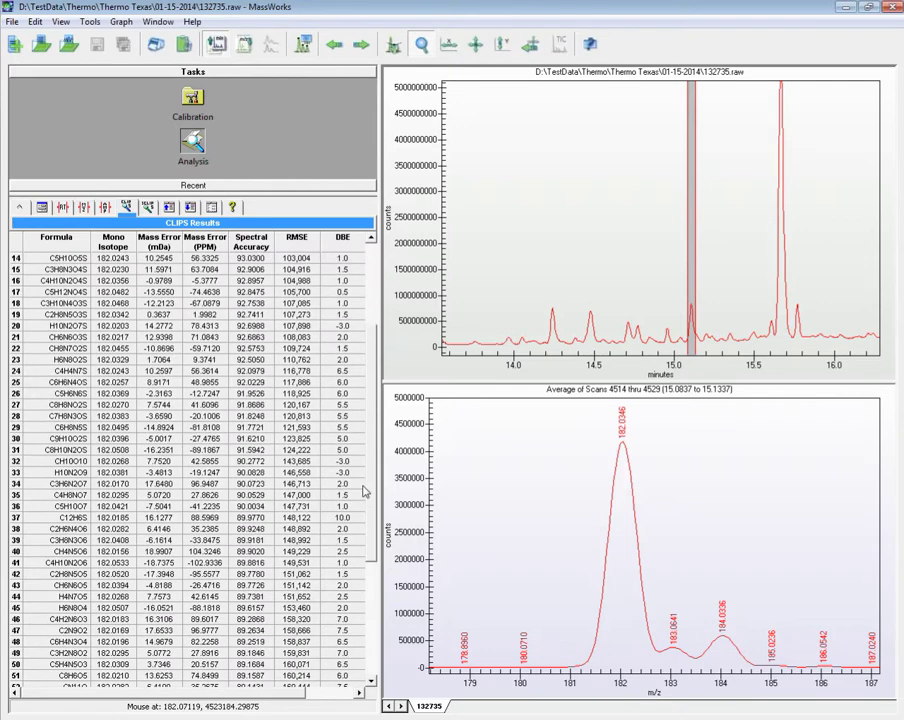
- Overlay candidates C12H6O2 and C11H6N2O on the measured 182 peak cluster
scroll(365, 492, down, 6)
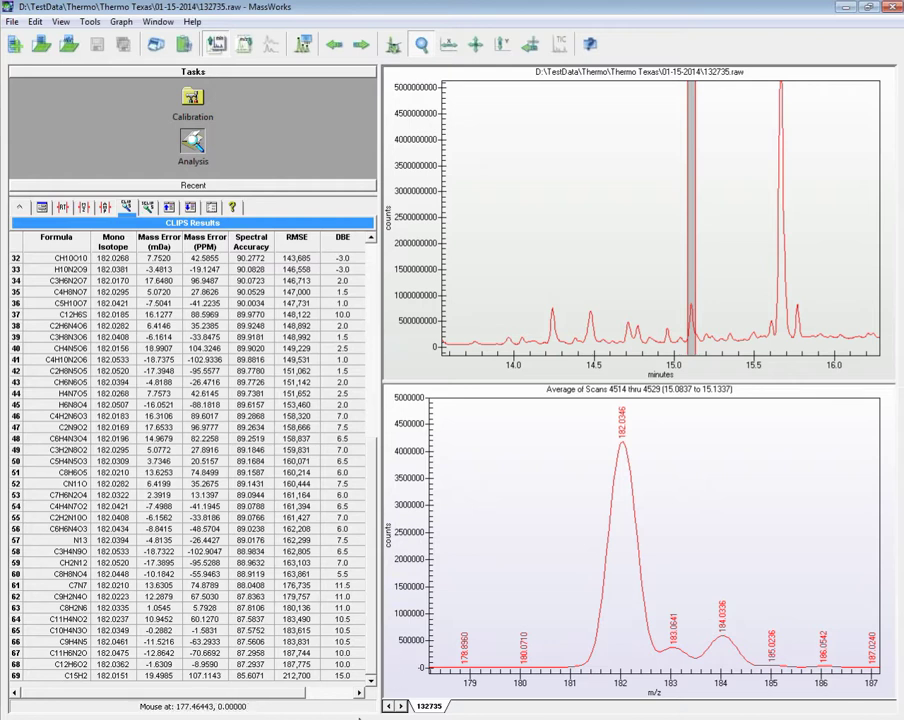
click(28, 664)
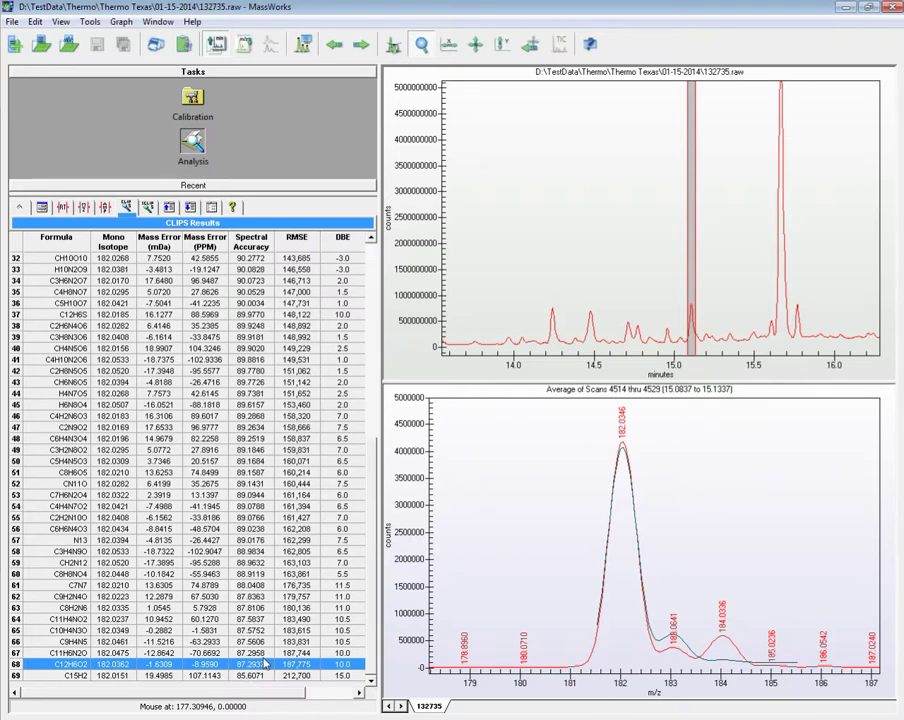
click(17, 653)
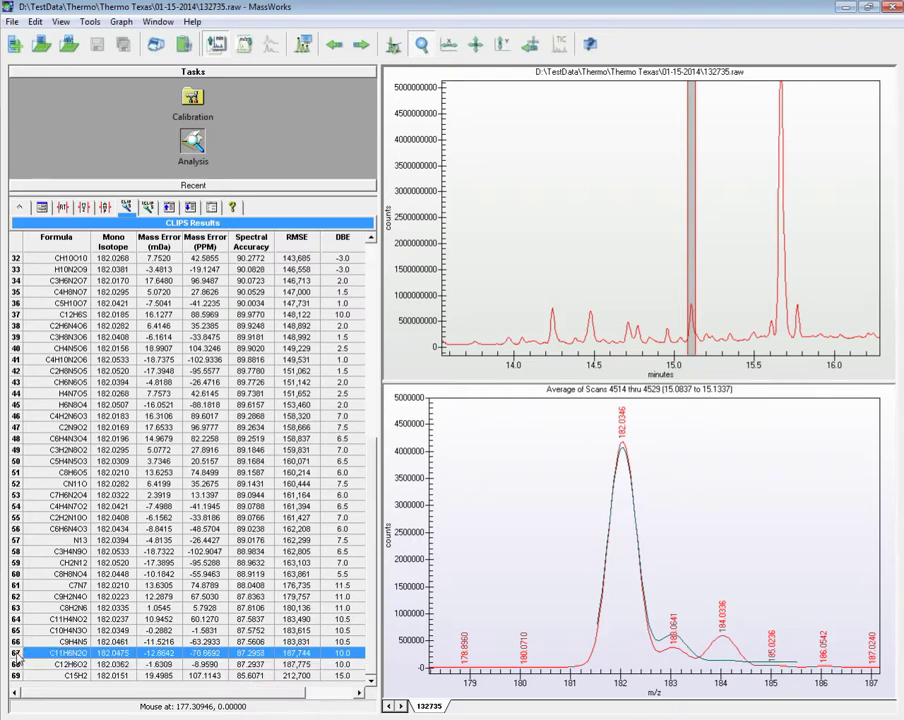
- Compare lower-ranked candidates from C9H4N5 up to N13, then row 42 and C12H6S
key(Up)
key(Up)
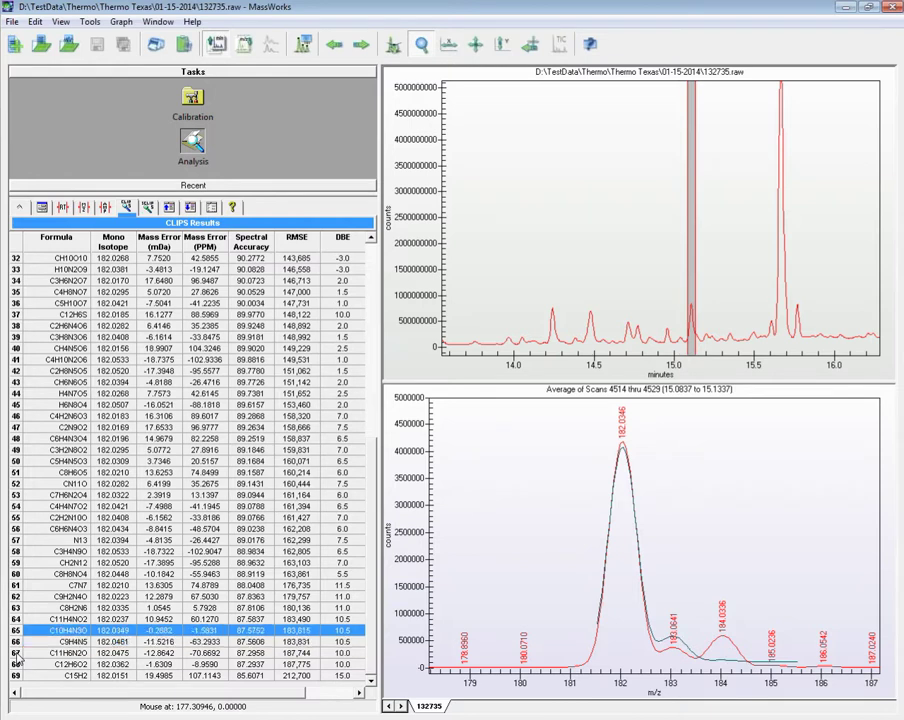
key(Up)
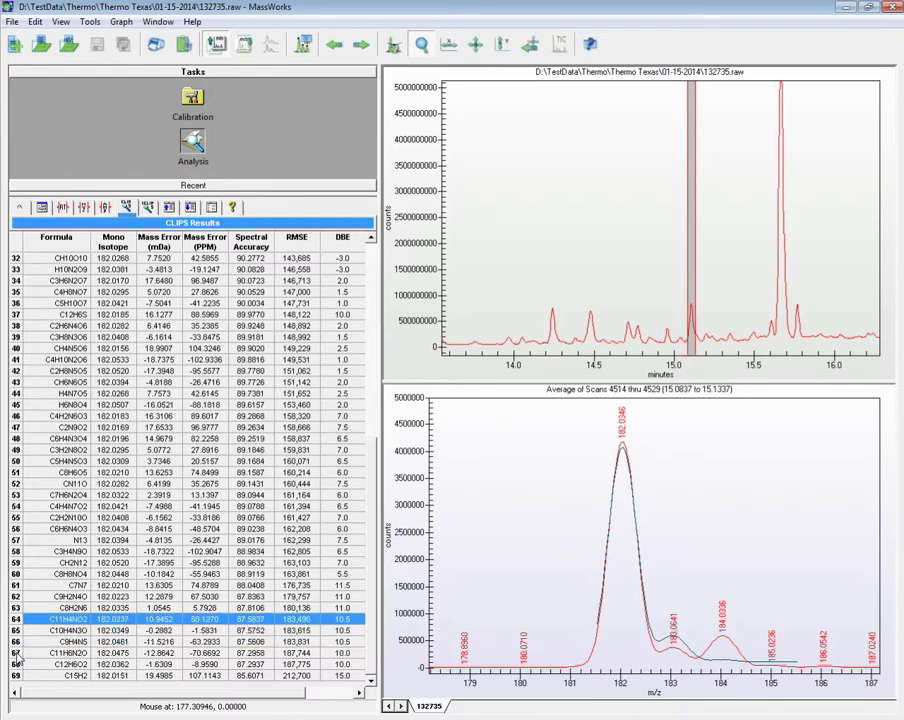
key(Up)
key(Up)
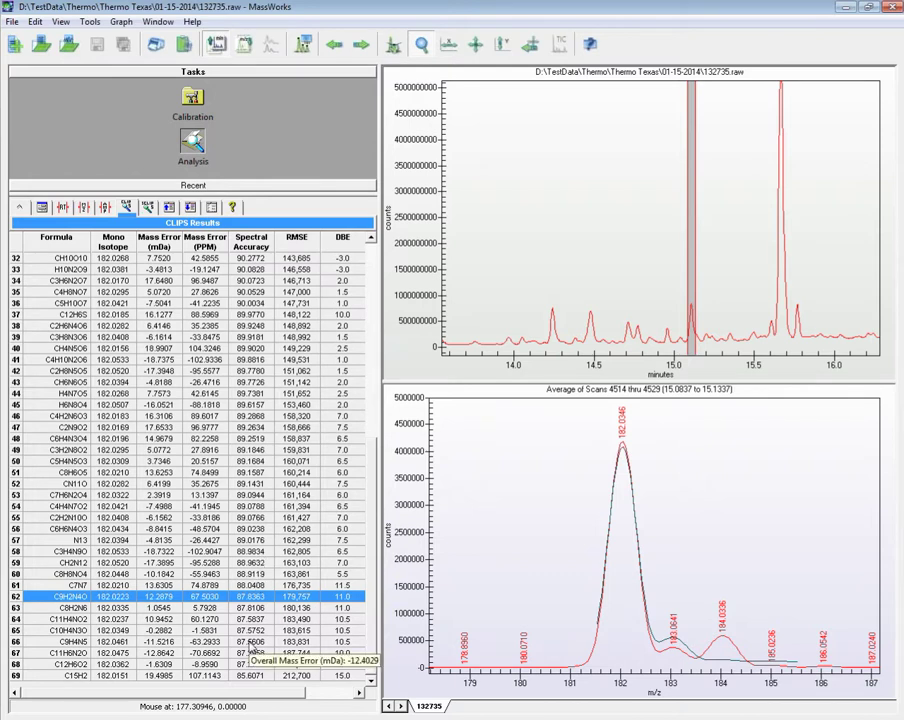
key(Up)
key(Up)
key(Up)
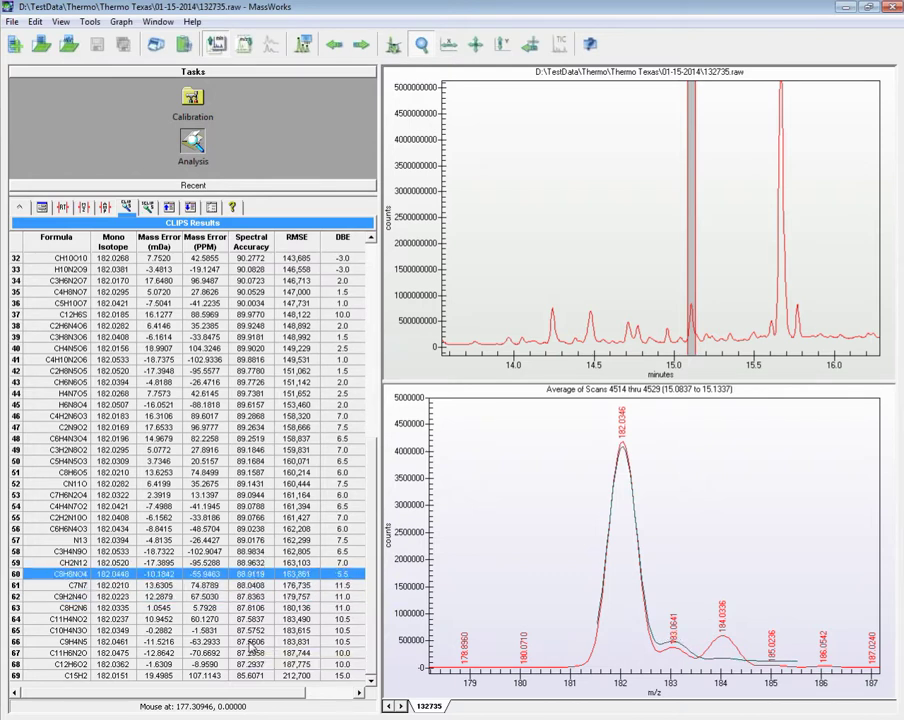
key(Up)
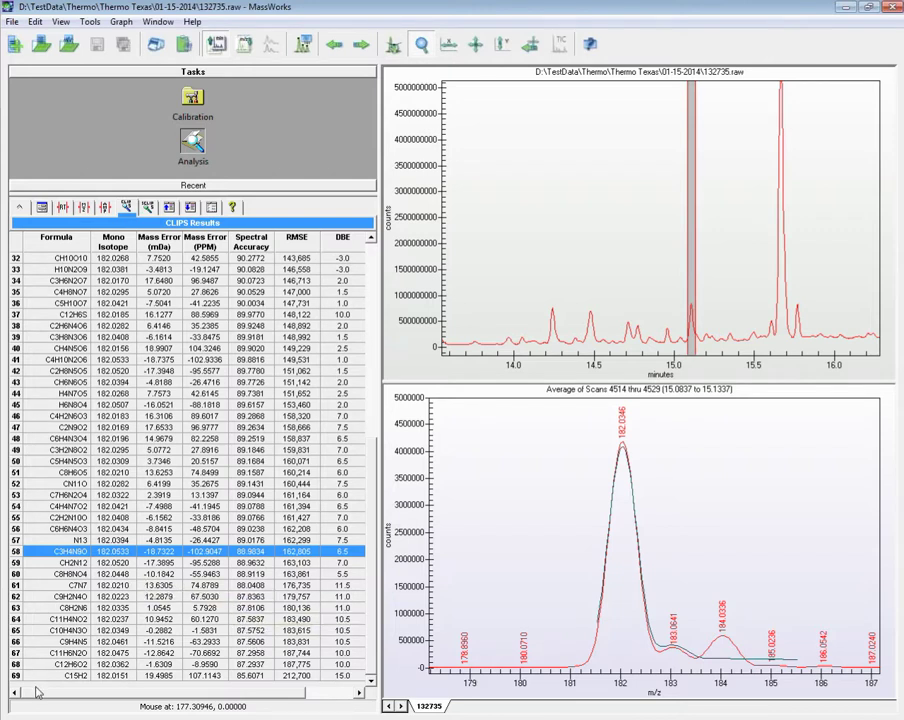
click(17, 540)
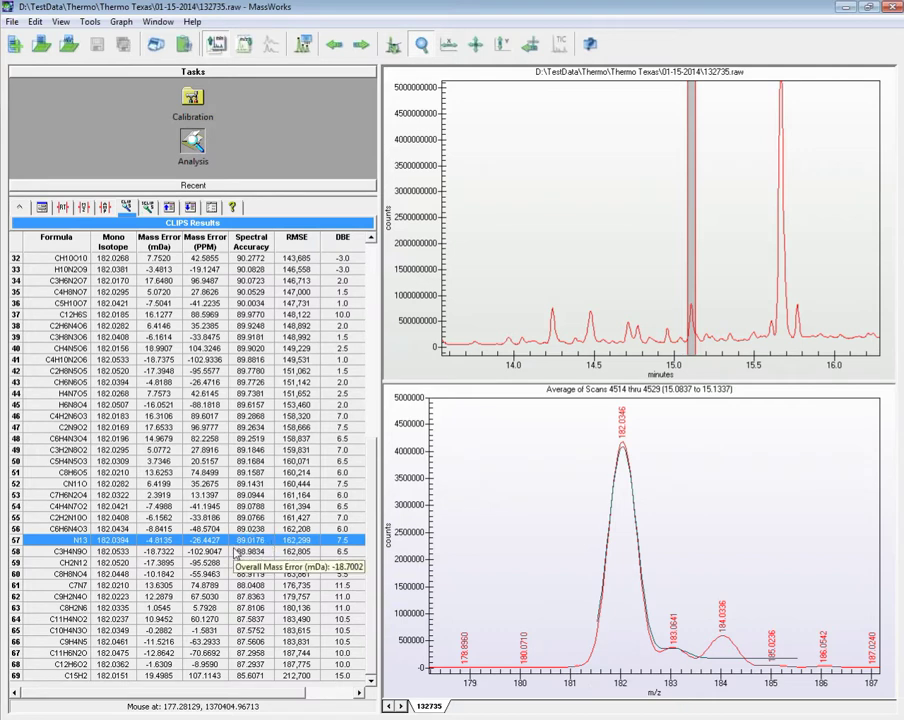
click(203, 372)
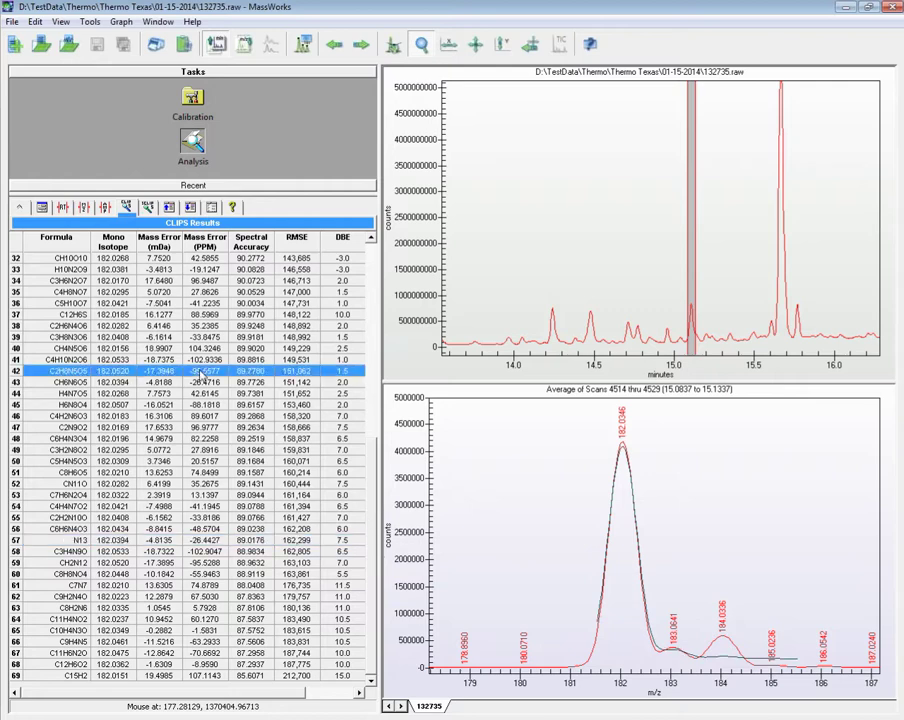
click(198, 316)
- Compare top candidates from C2H10N6S2 up to top-ranked C6H14S3
scroll(198, 326, up, 10)
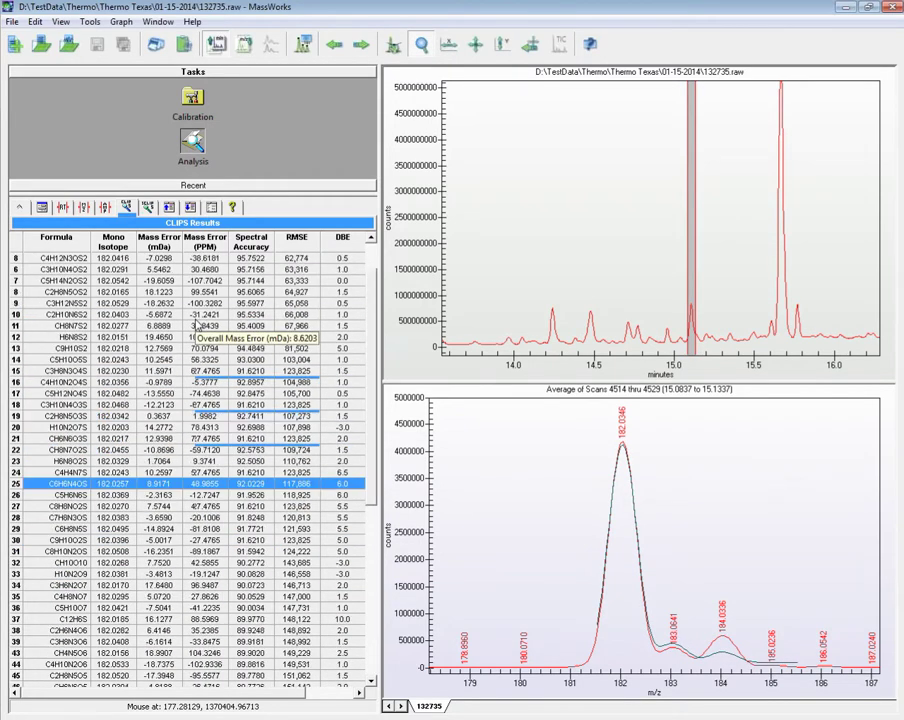
click(160, 359)
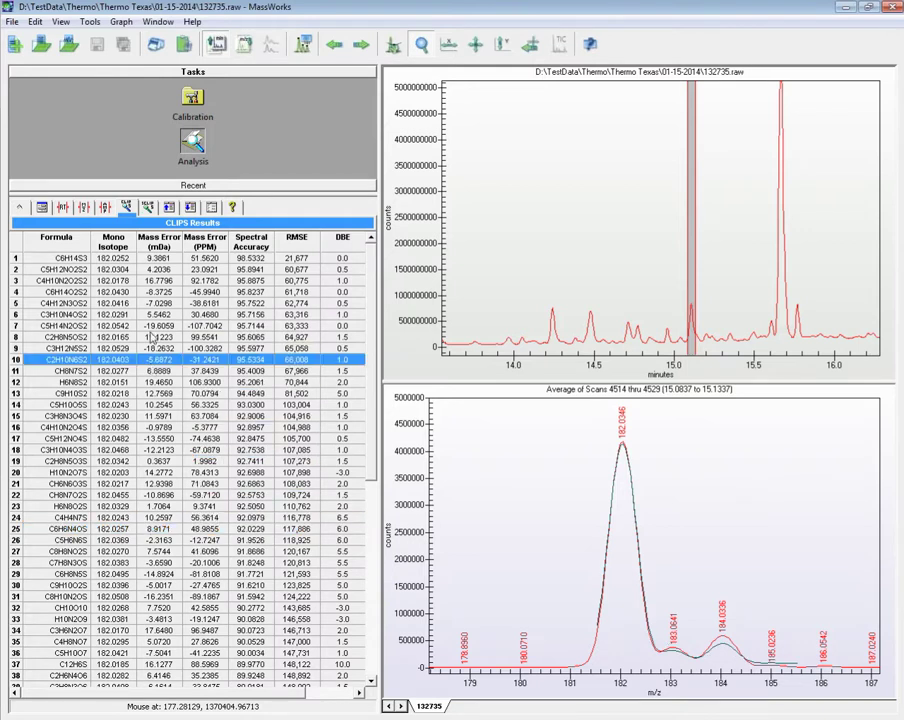
click(128, 315)
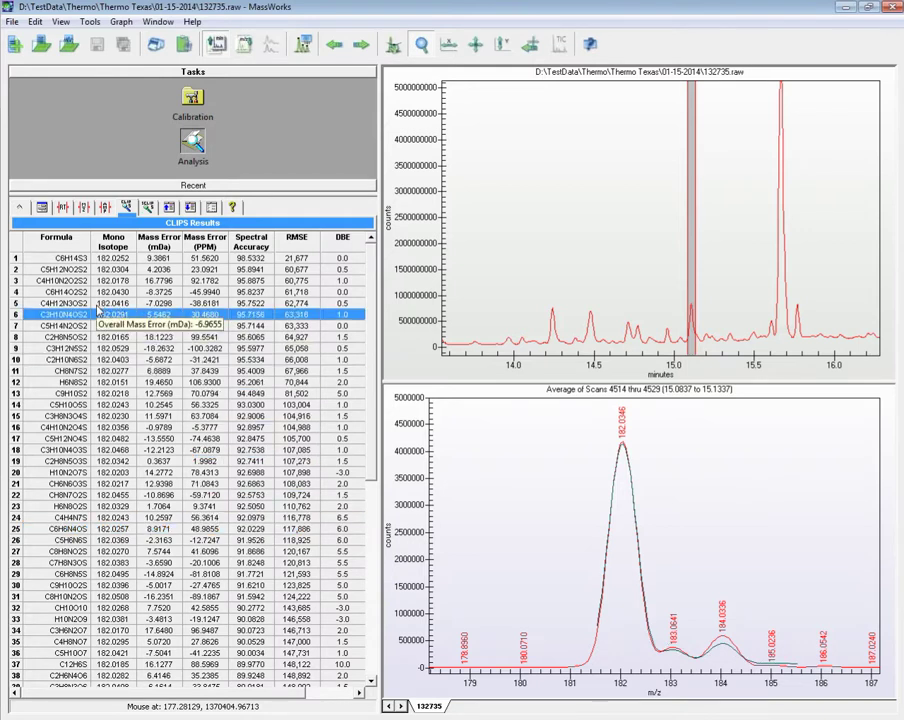
key(Up)
key(Up)
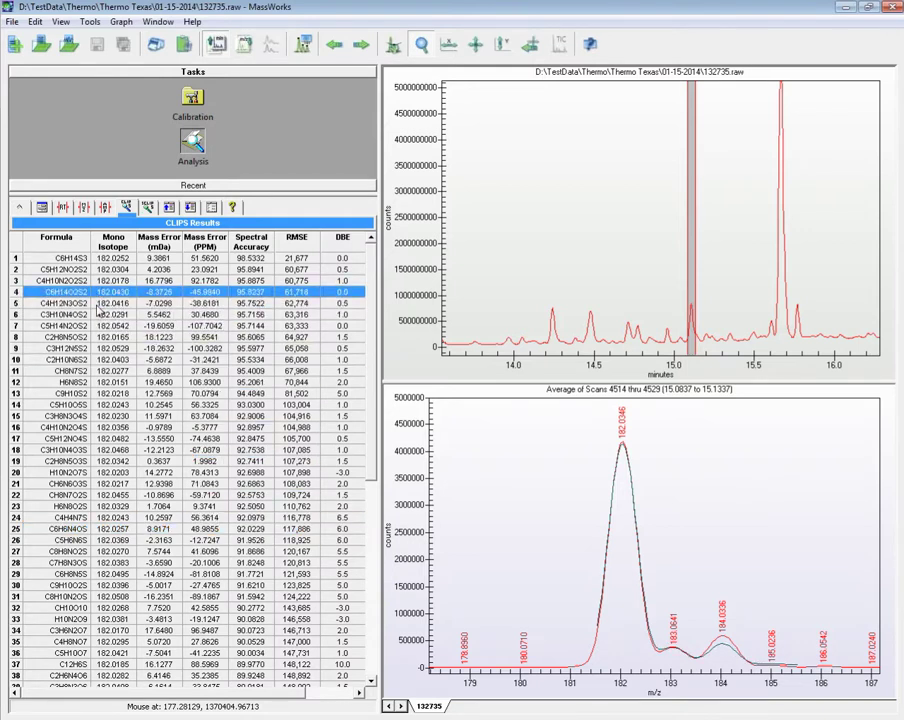
key(Up)
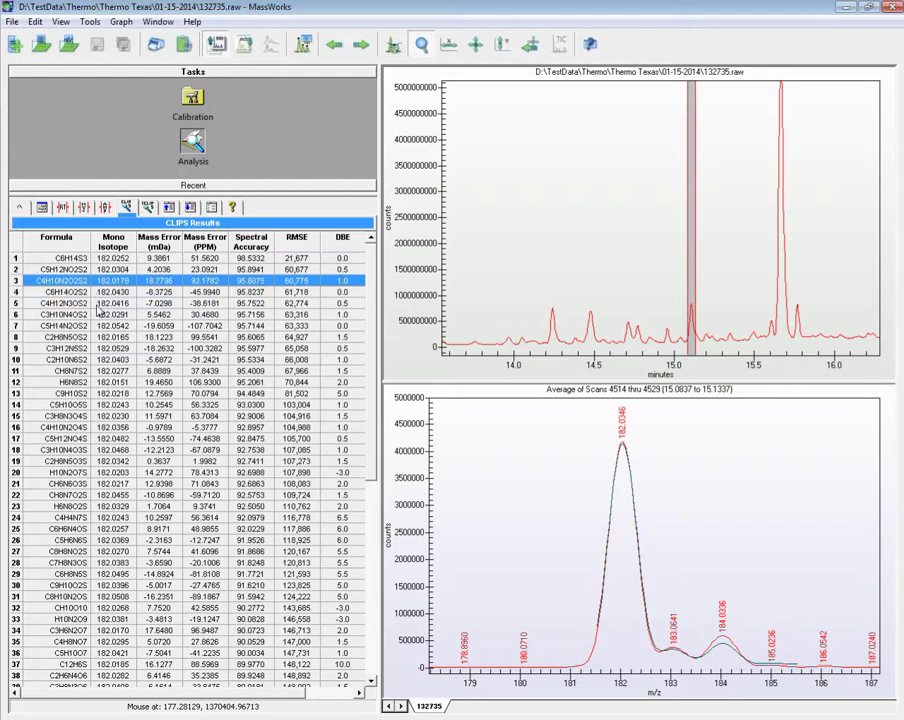
key(Up)
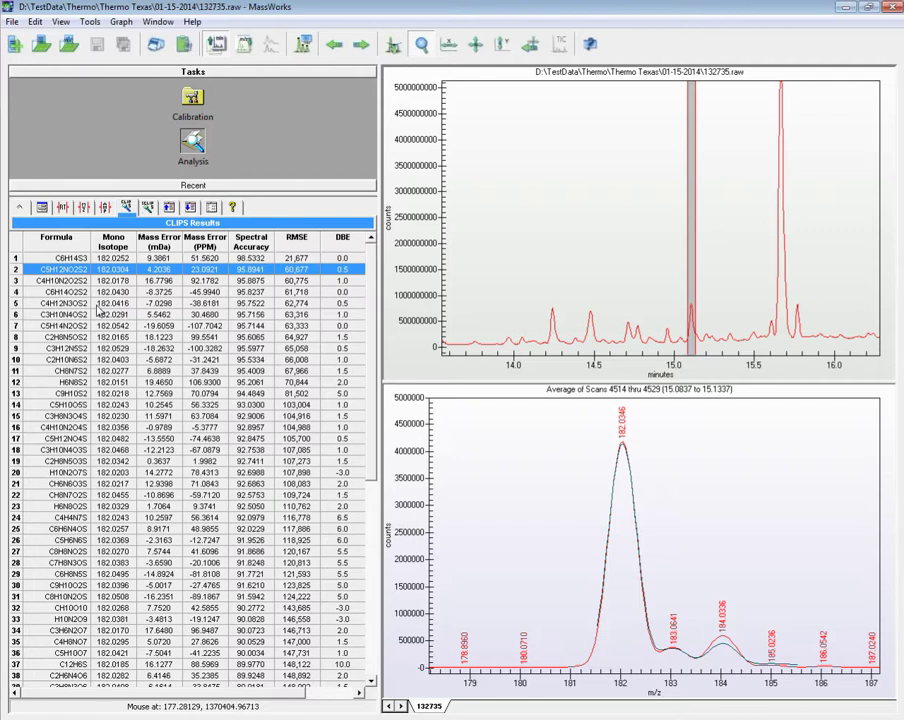
key(Up)
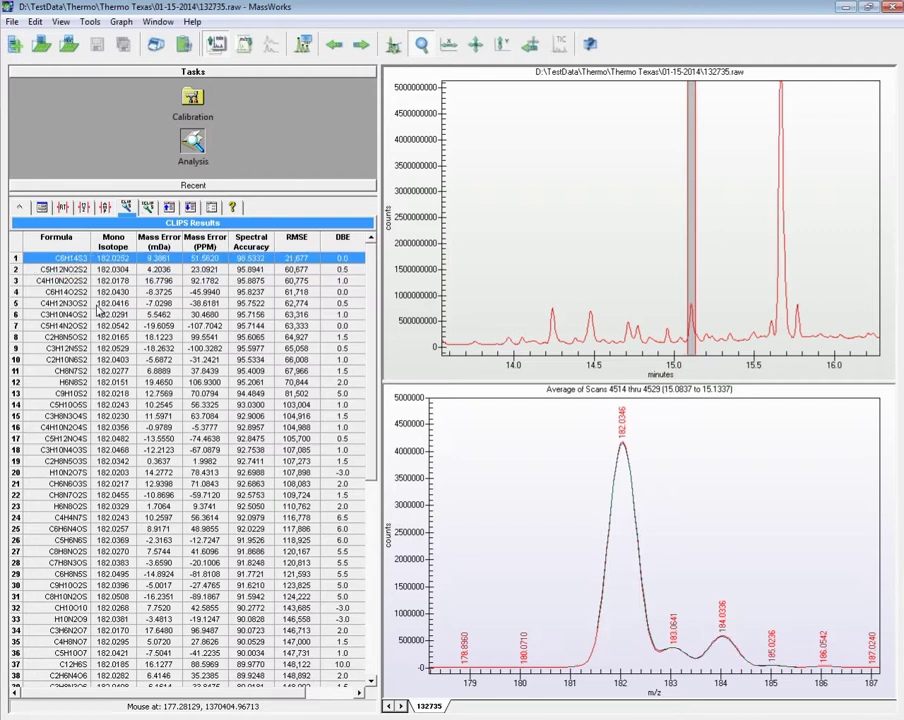
- Compare C6H14S3's fit against the second-ranked candidate, then sort candidates by ppm error
key(Down)
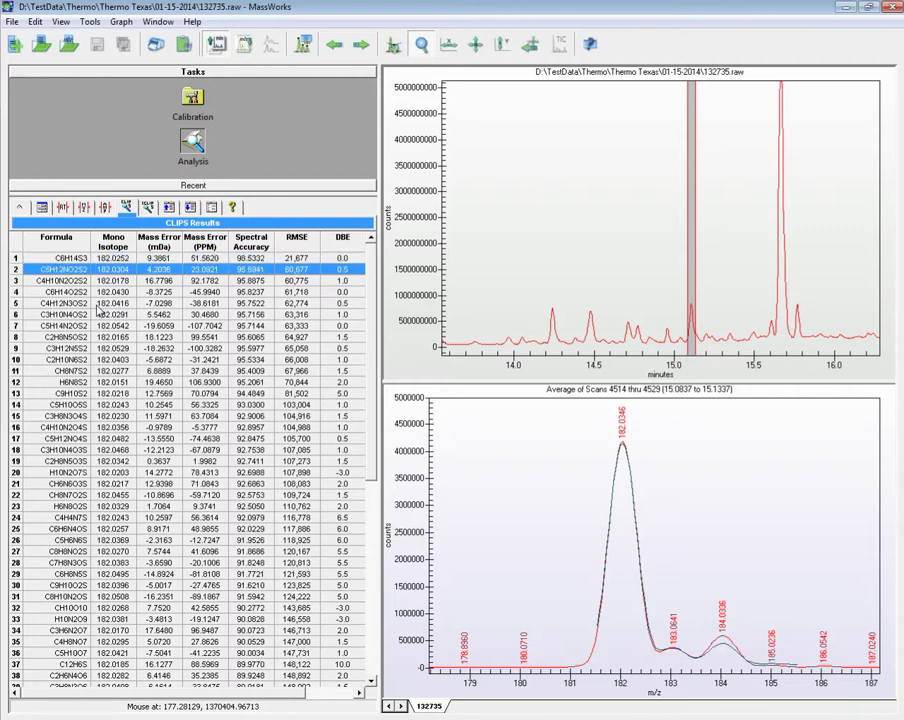
key(Up)
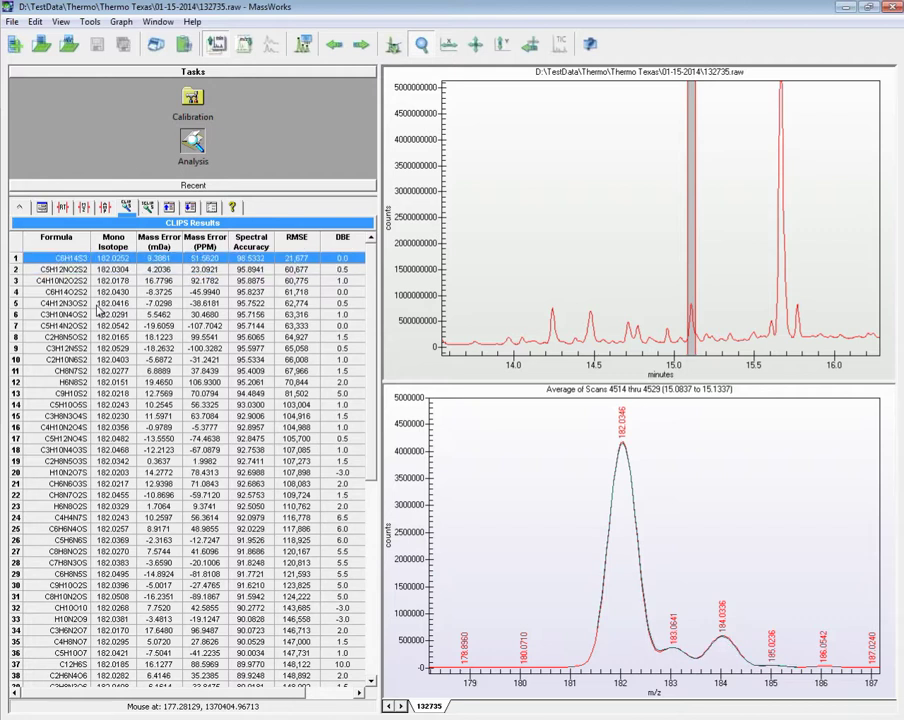
key(Down)
key(Up)
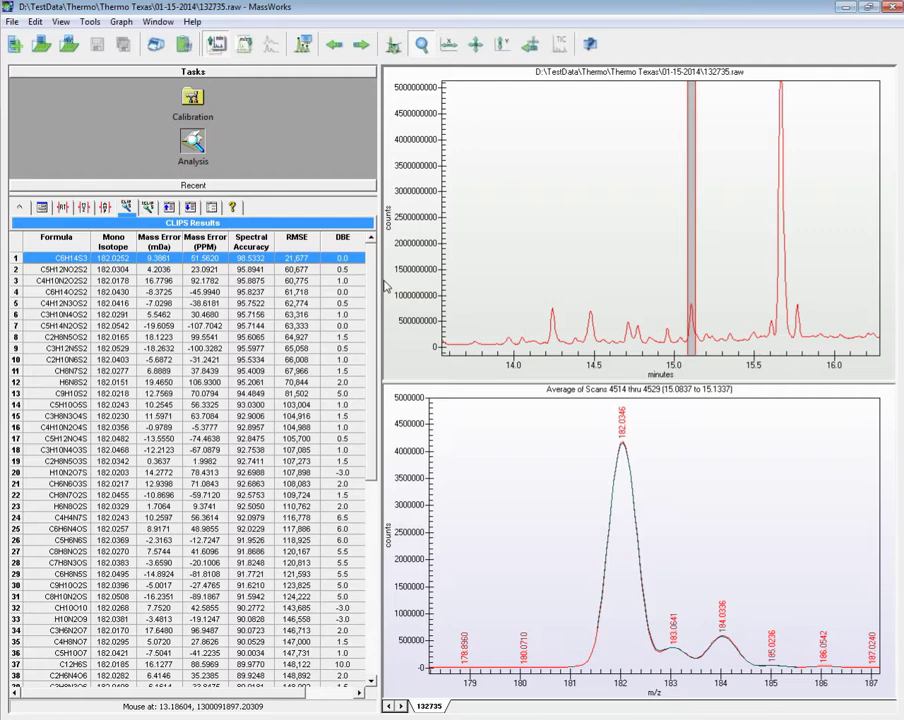
click(211, 246)
- Sort CLIPS results by ppm error and preview the C10H4N3O and C2H8N5O3S fits
click(211, 246)
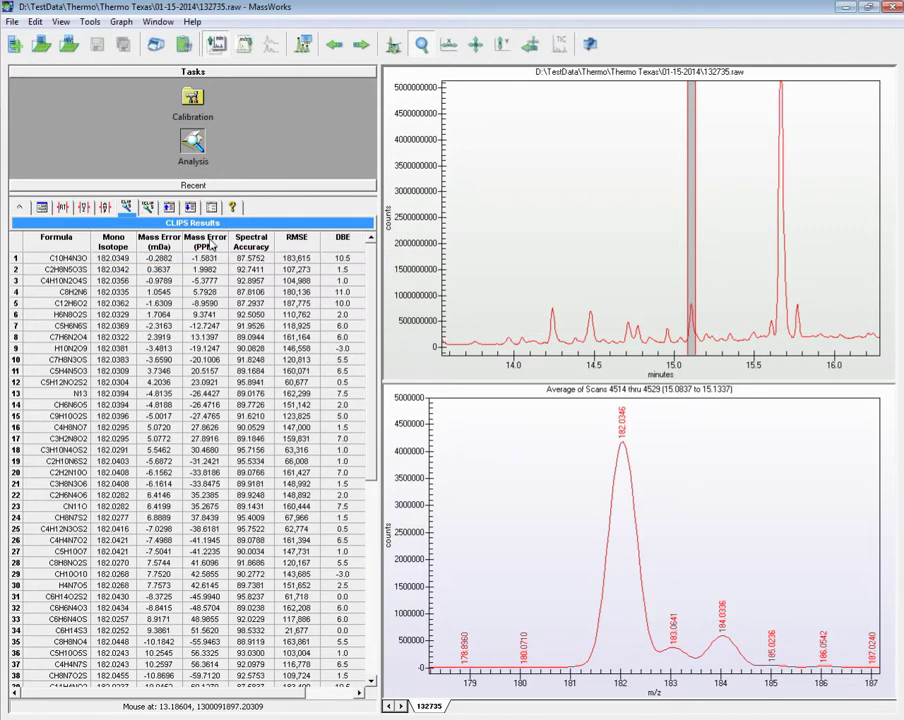
click(30, 258)
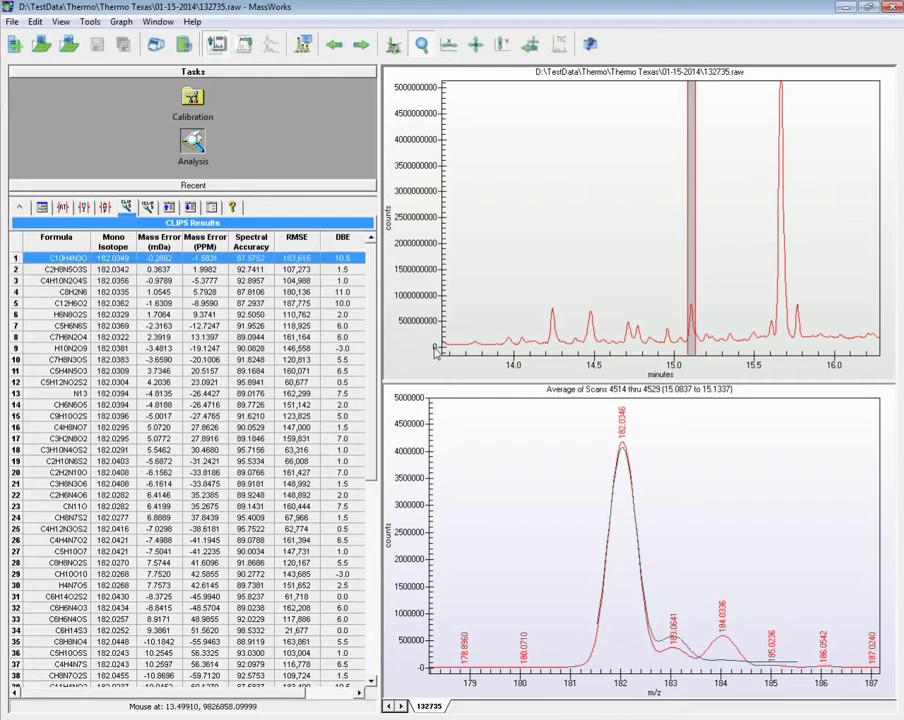
click(24, 270)
- Step through the candidate fits down to N13, then clear the overlay from the spectrum
key(Down)
key(Down)
key(Down)
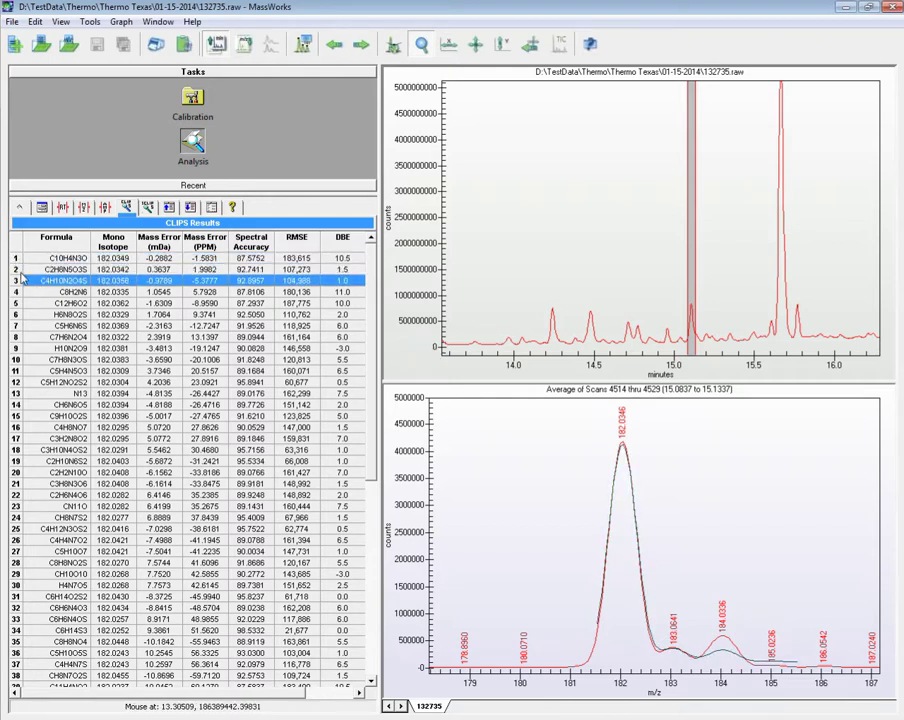
key(Down)
key(Down)
key(Down)
key(Down)
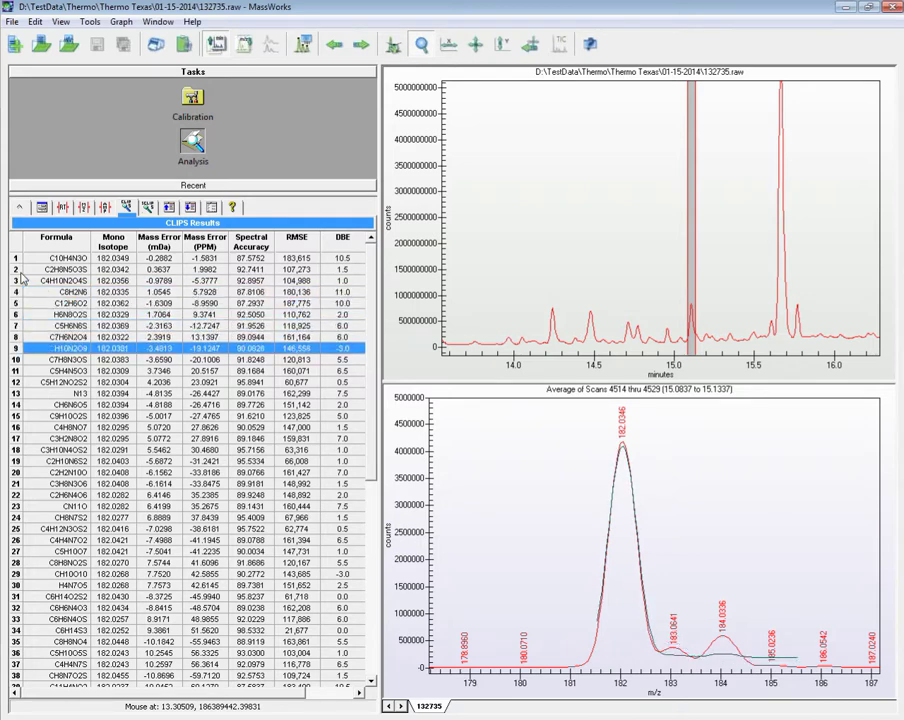
key(Down)
key(Down)
key(Down)
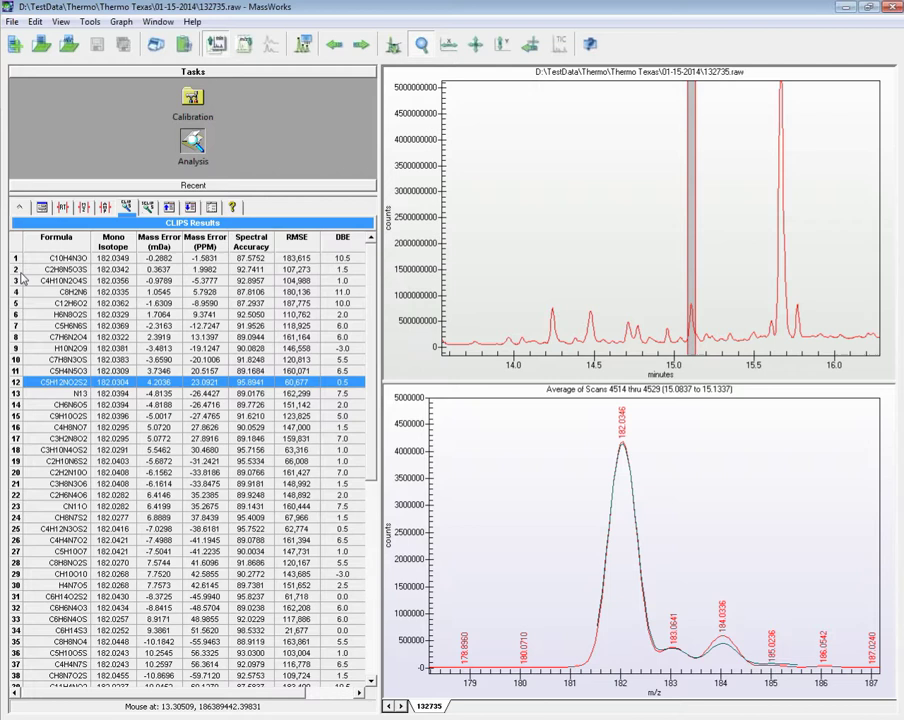
key(Down)
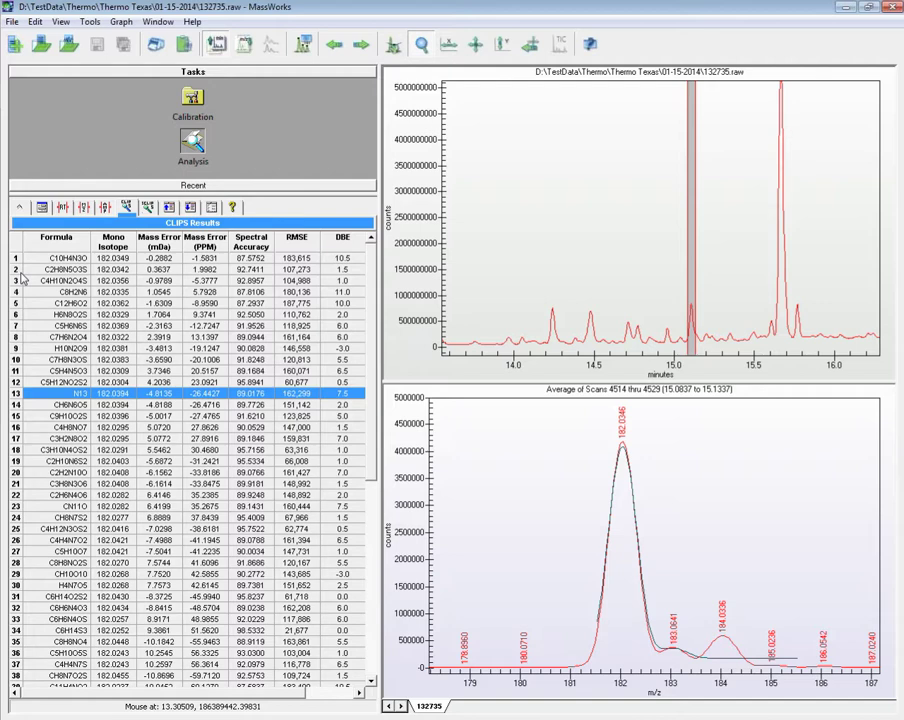
ctrl+click(100, 393)
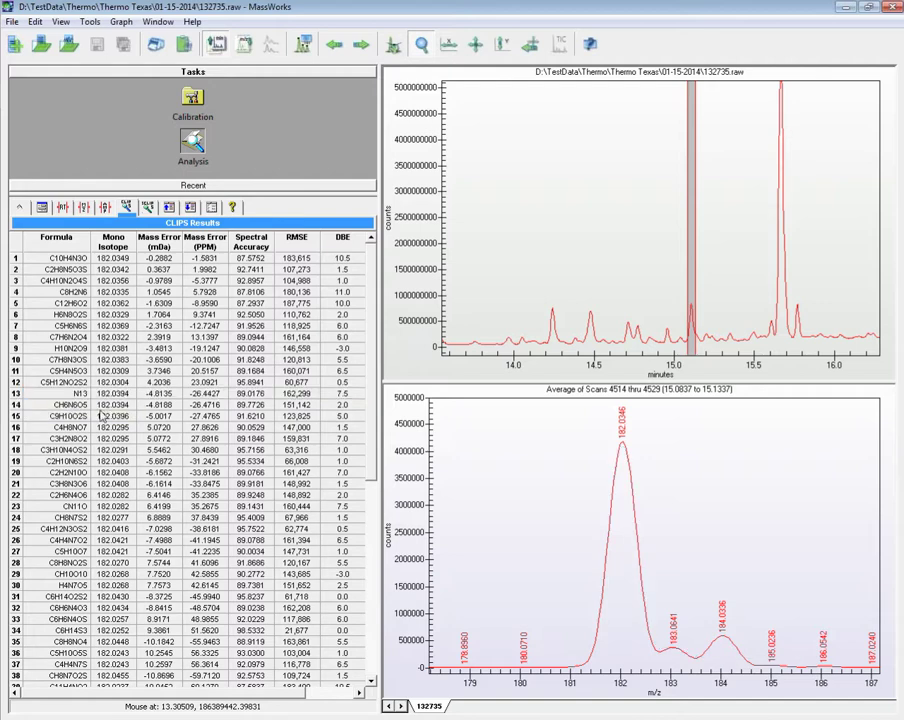
right_click(555, 170)
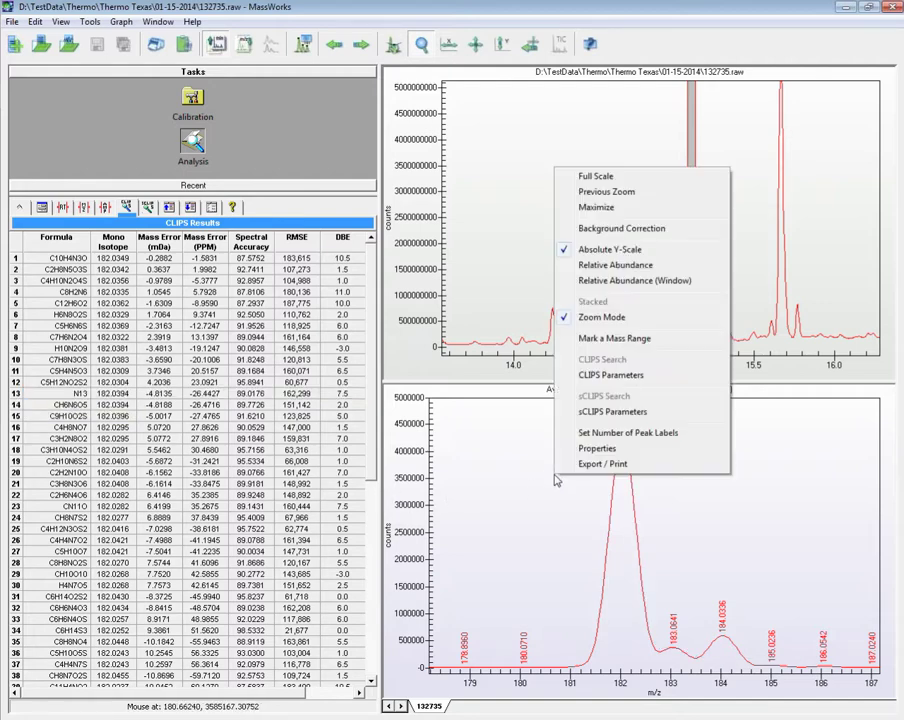
- Zoom the chromatogram to about 8–12 min and add a scan window on the 10.1-minute peak
click(618, 176)
right_click(612, 181)
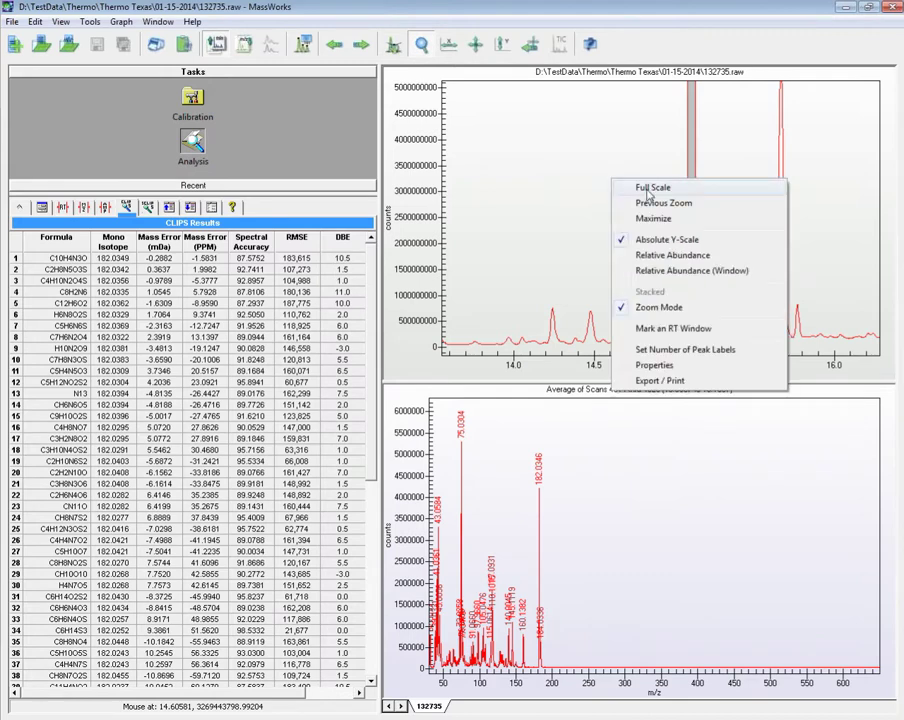
click(649, 189)
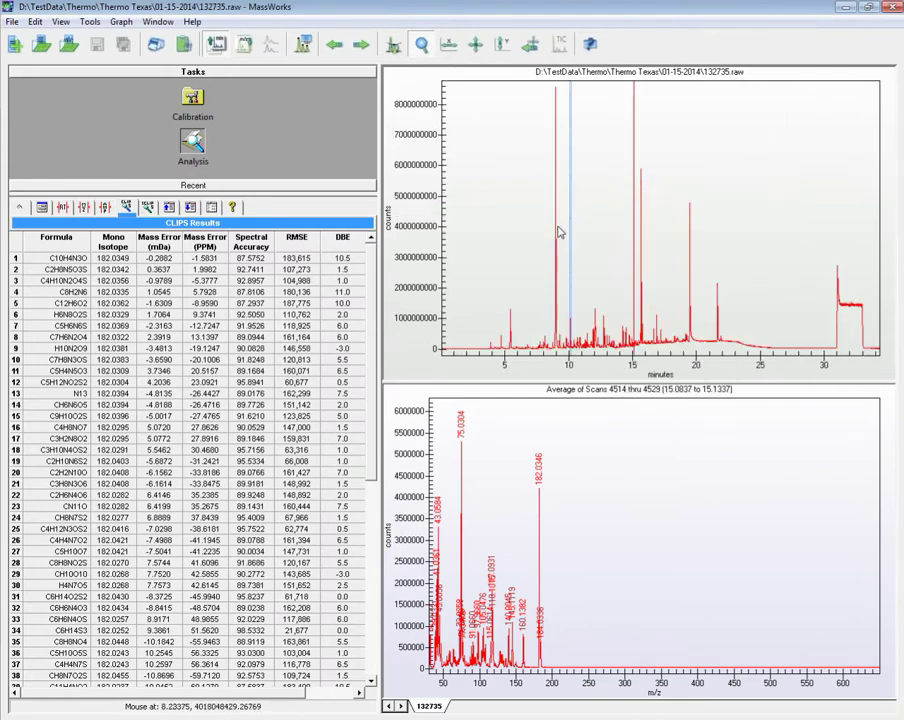
drag(540, 194, 593, 365)
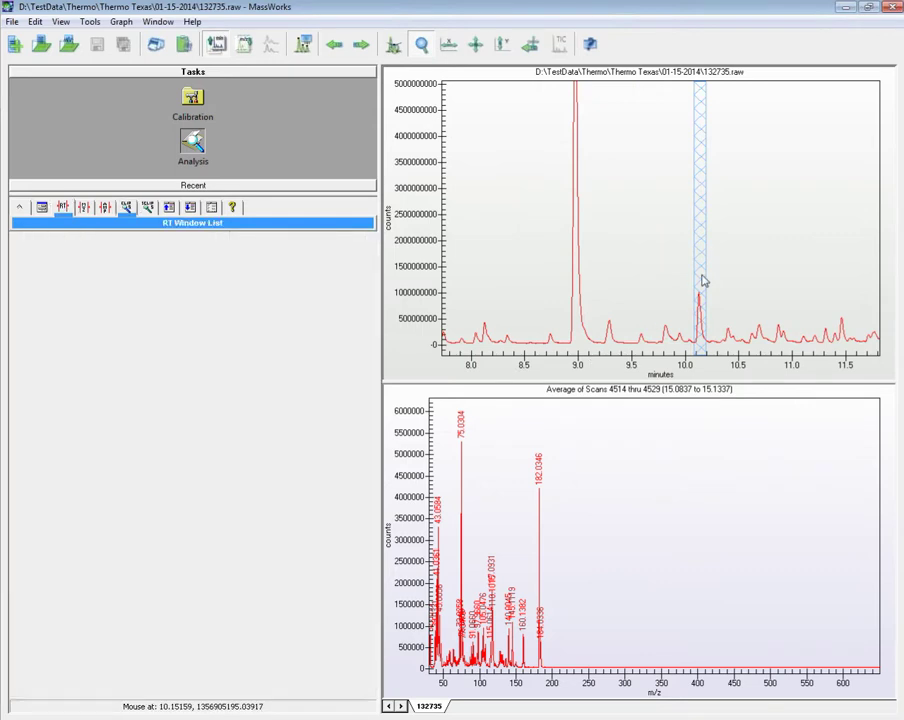
click(703, 281)
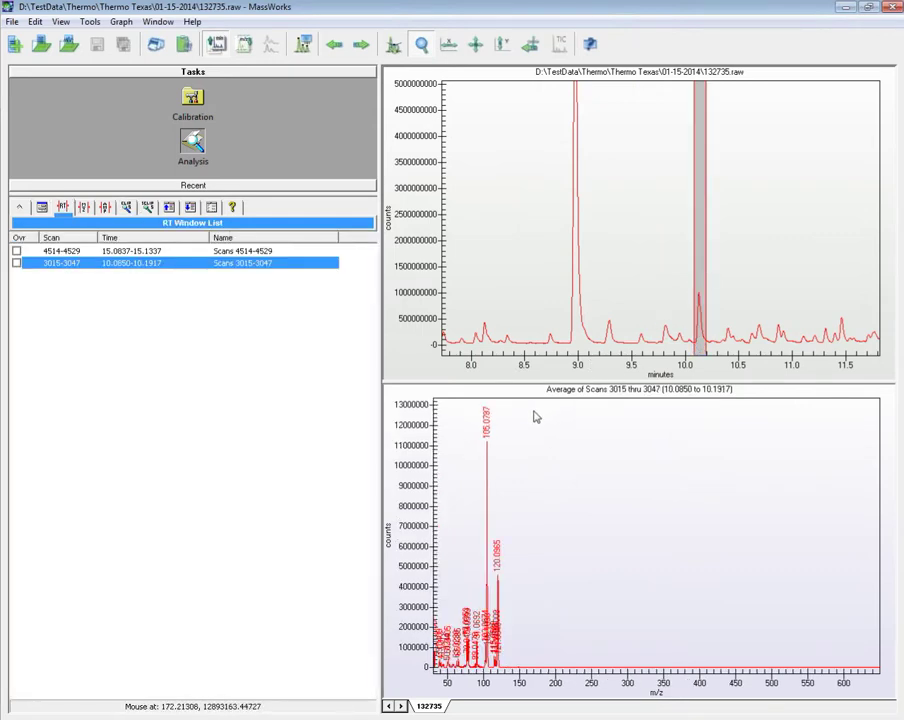
- Zoom the averaged spectrum from m/z 33–145 down to m/z 97–126
drag(514, 404, 434, 678)
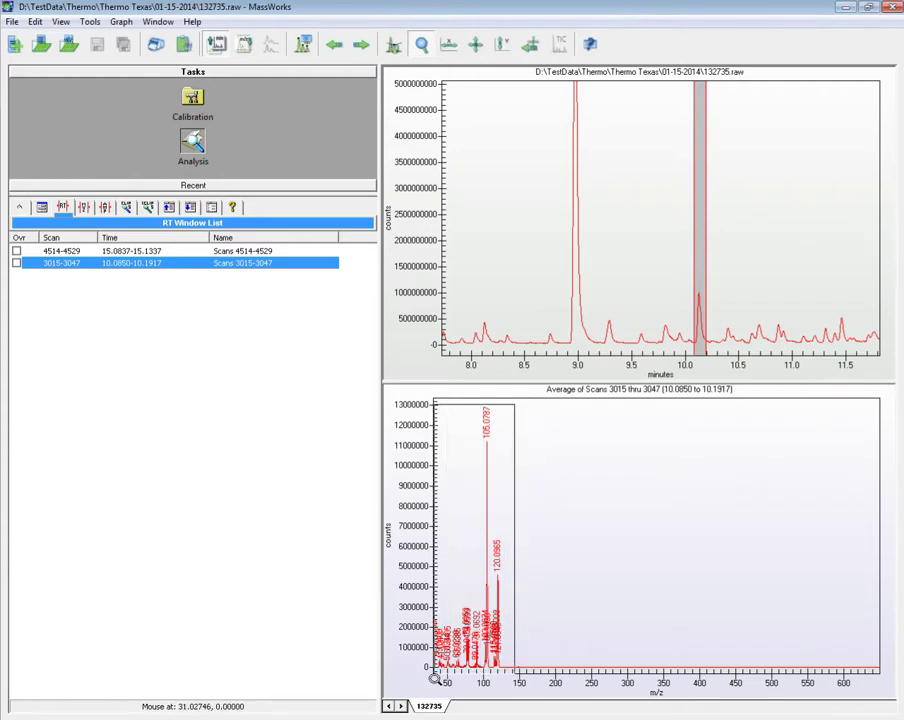
drag(434, 678, 433, 679)
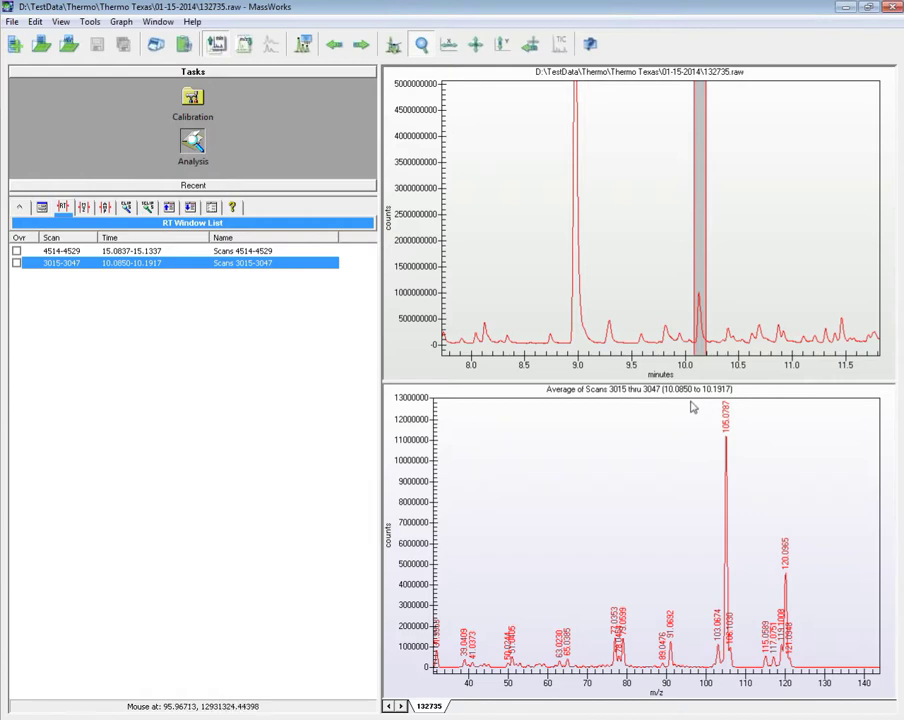
drag(691, 402, 810, 672)
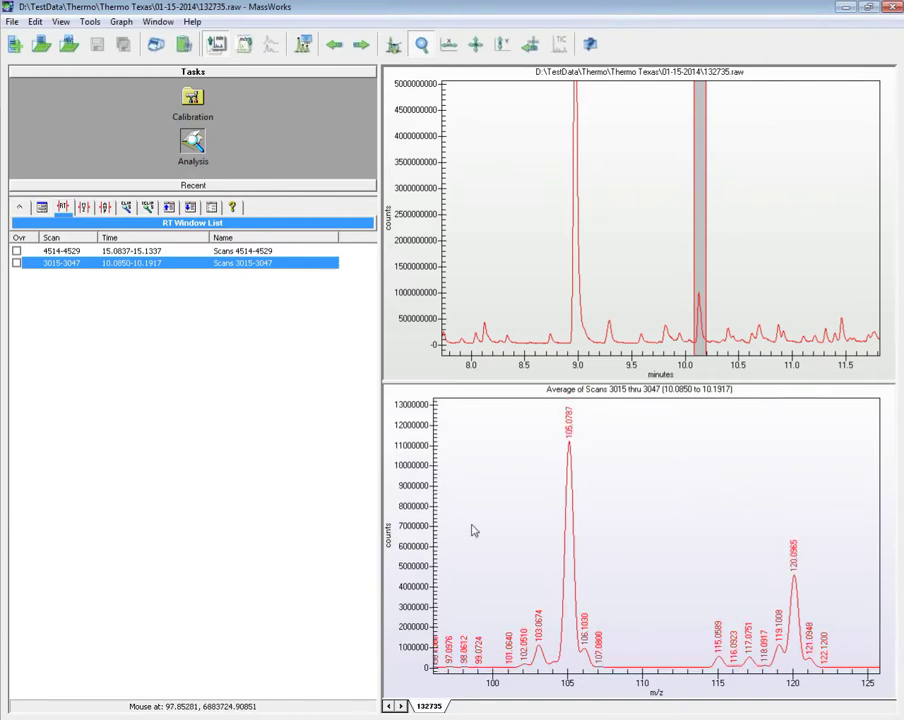
- Run a CLIPS formula search on the 105.0787 peak
right_click(568, 414)
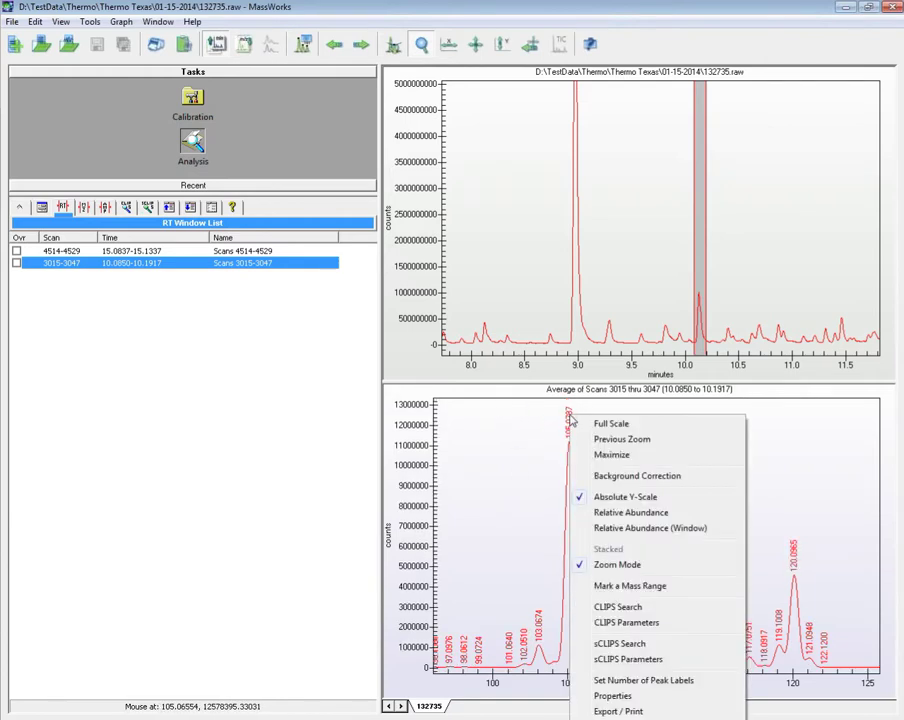
click(622, 607)
drag(491, 143, 233, 222)
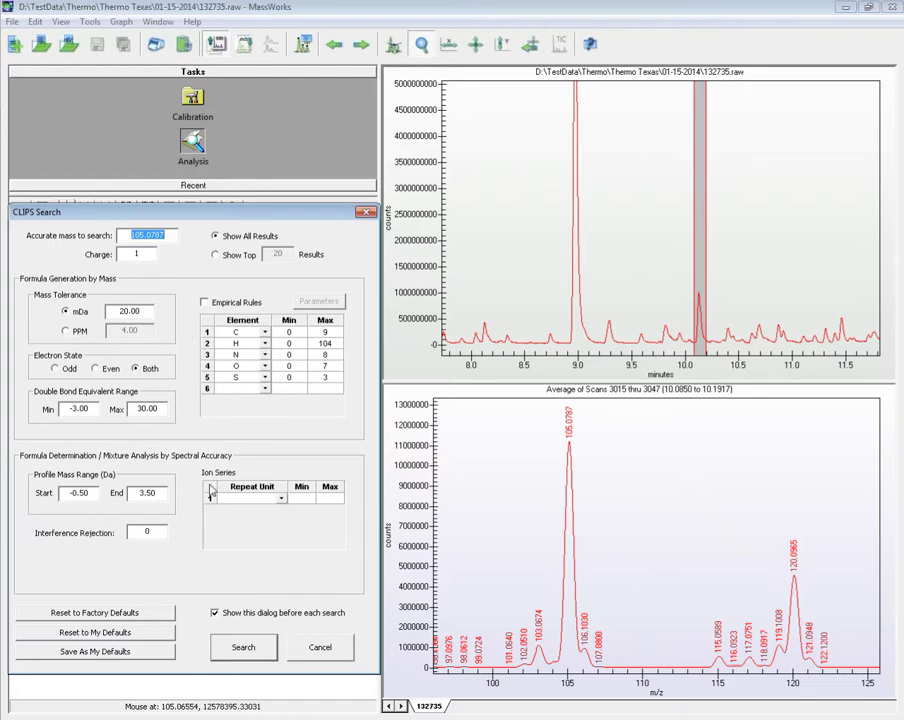
click(243, 647)
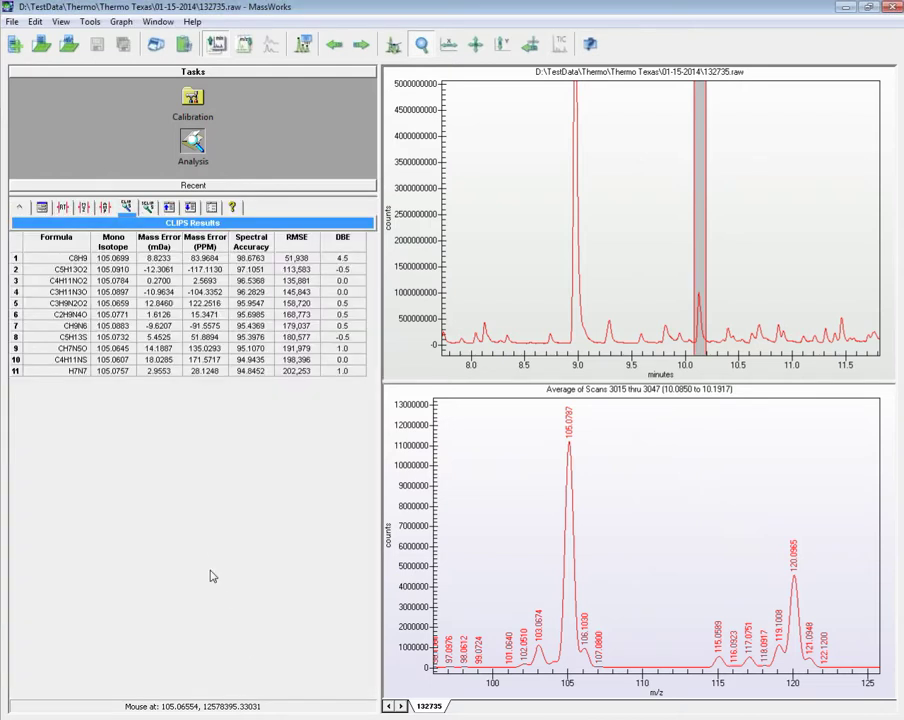
- Compare C8H9's predicted profile against the next candidate, then clear the C8H9 overlay
click(27, 260)
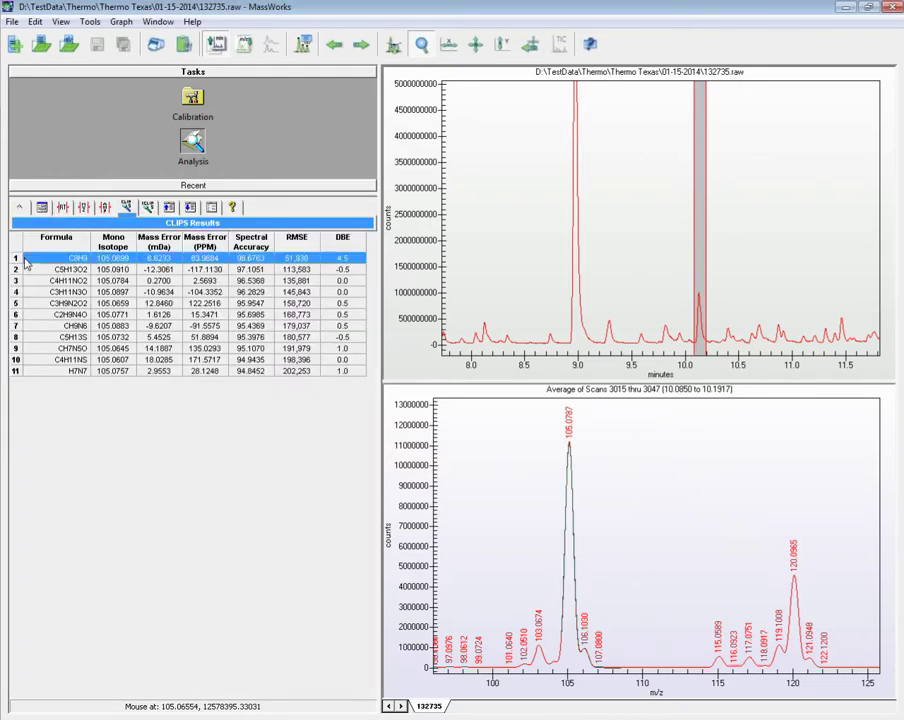
key(Down)
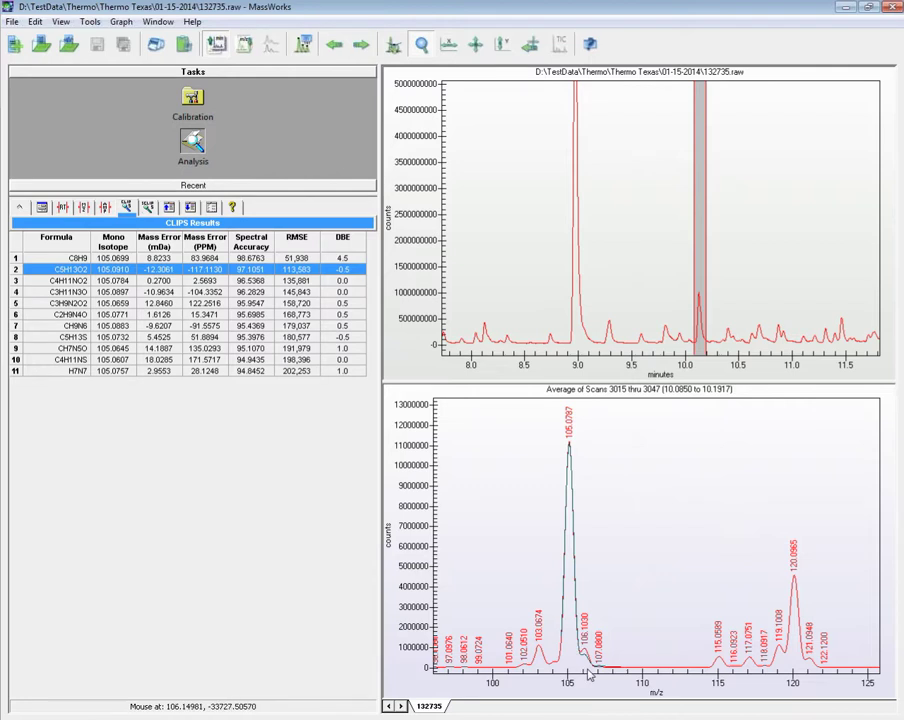
click(22, 258)
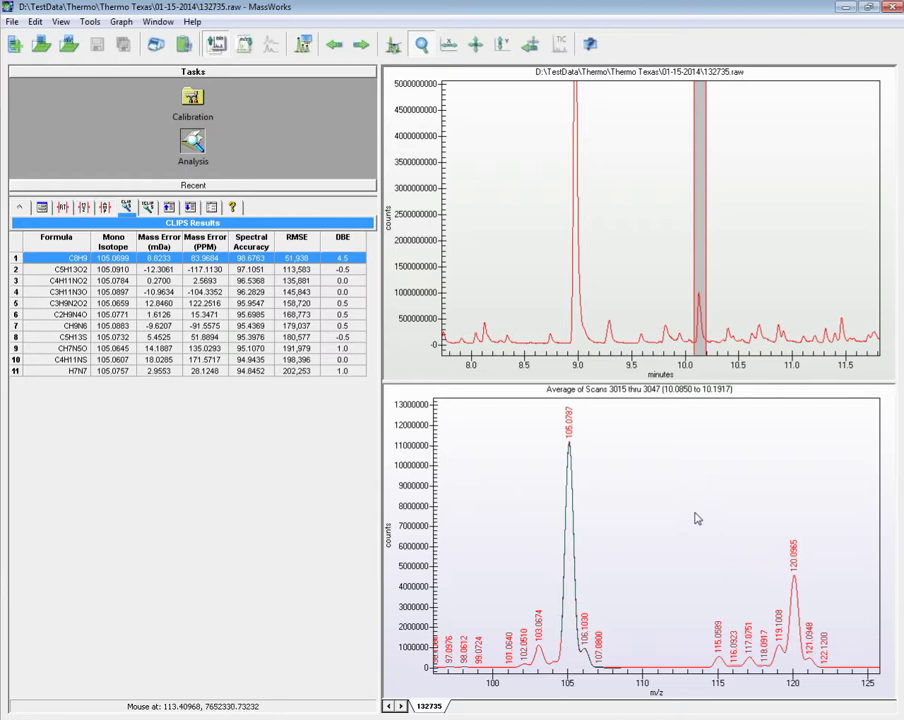
click(24, 262)
- Zoom the spectrum to m/z 112–124 around the 120 peak
drag(659, 498, 857, 683)
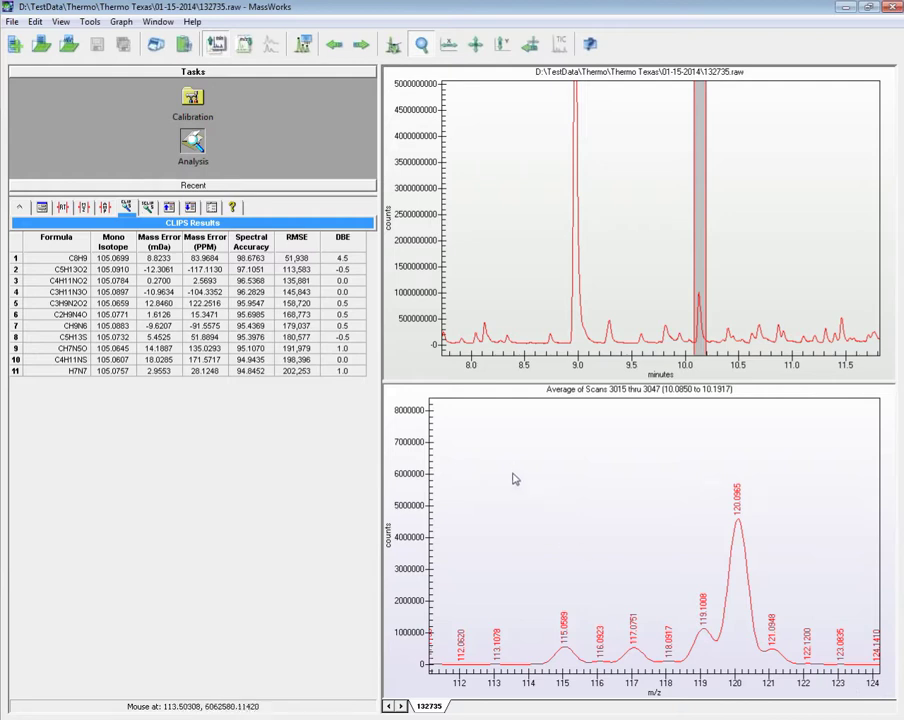
drag(511, 473, 843, 695)
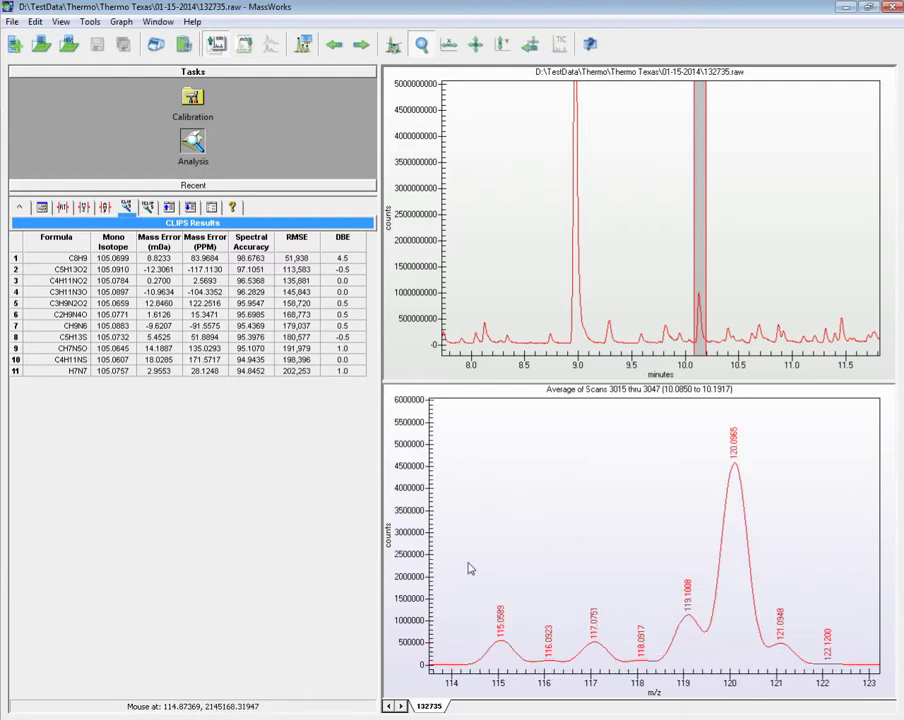
scroll(416, 512, up, 1)
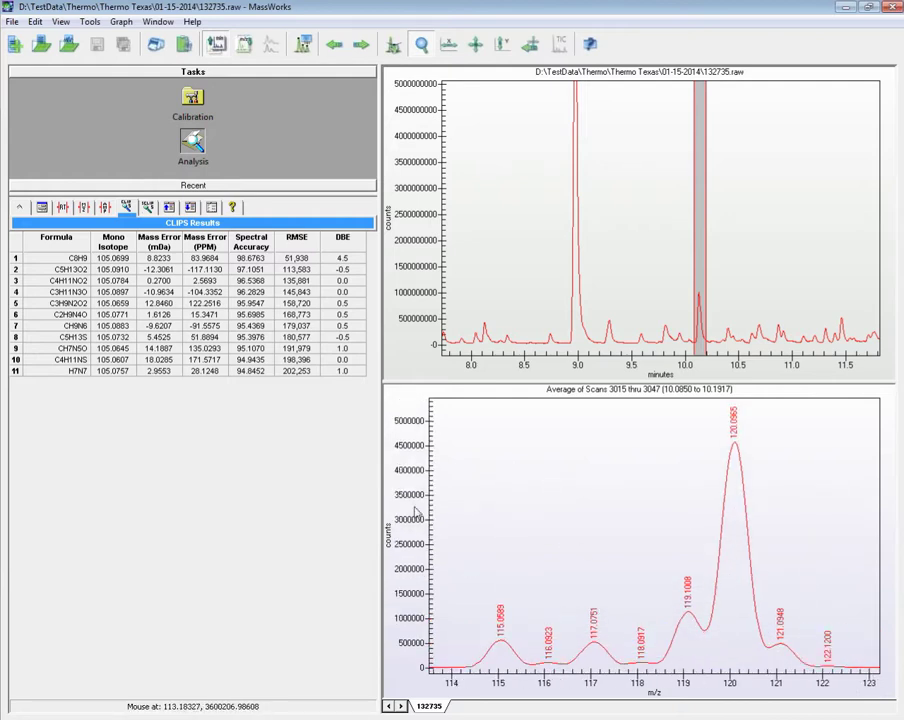
- Run an odd-electron CLIPS search on 120.0965 and overlay top candidate C9H12
right_click(740, 366)
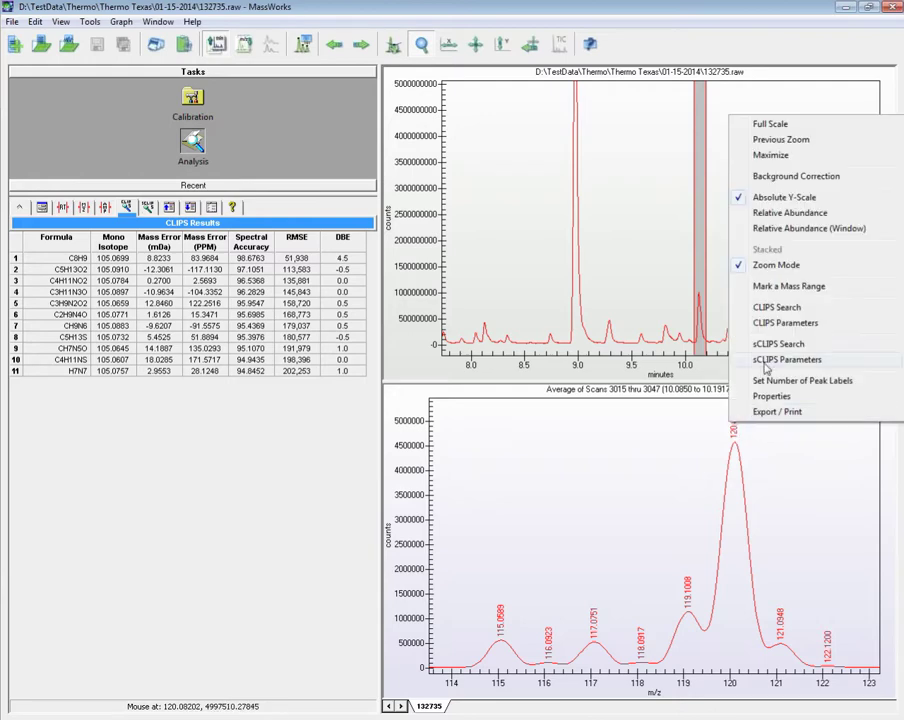
click(770, 307)
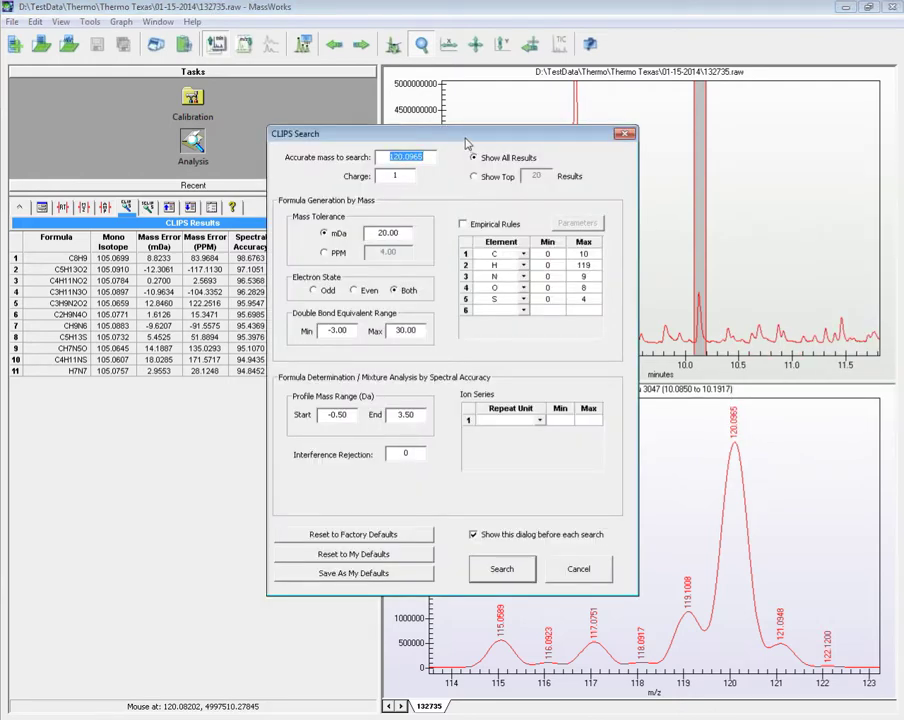
drag(360, 133, 99, 230)
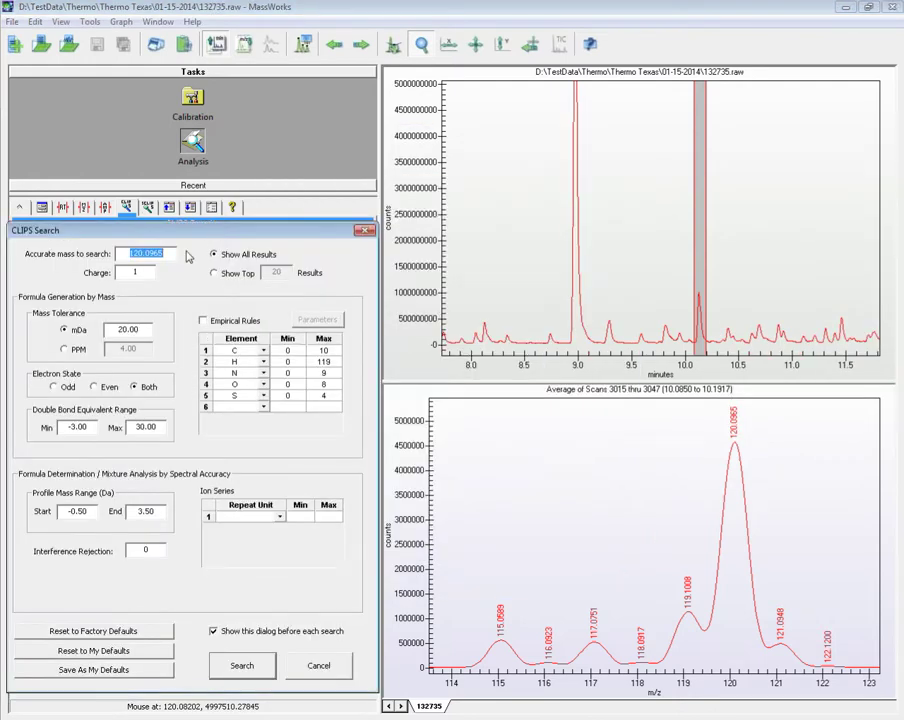
click(55, 387)
click(241, 665)
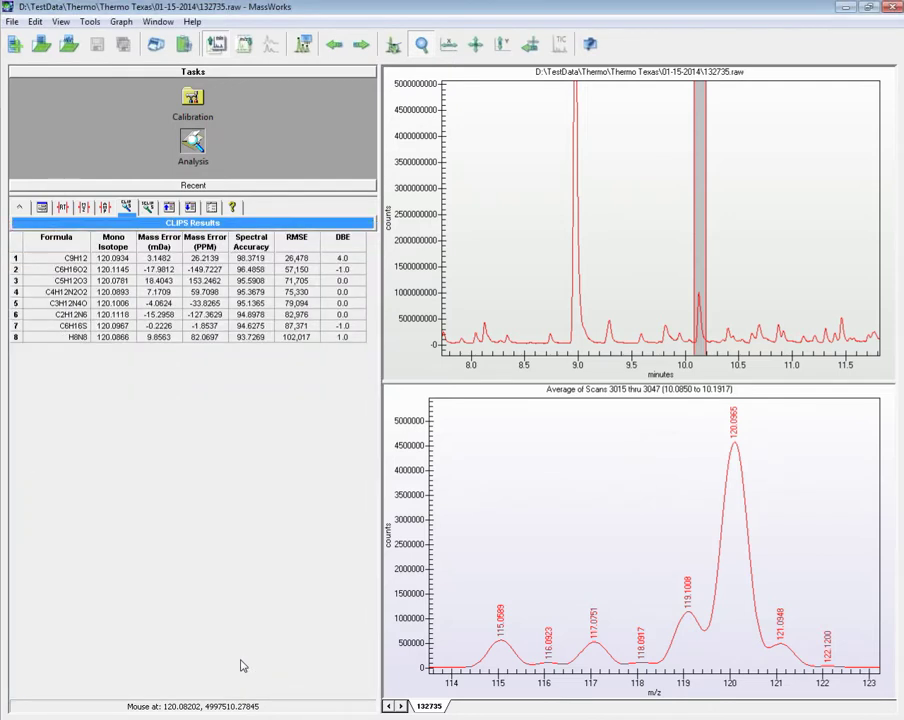
click(20, 258)
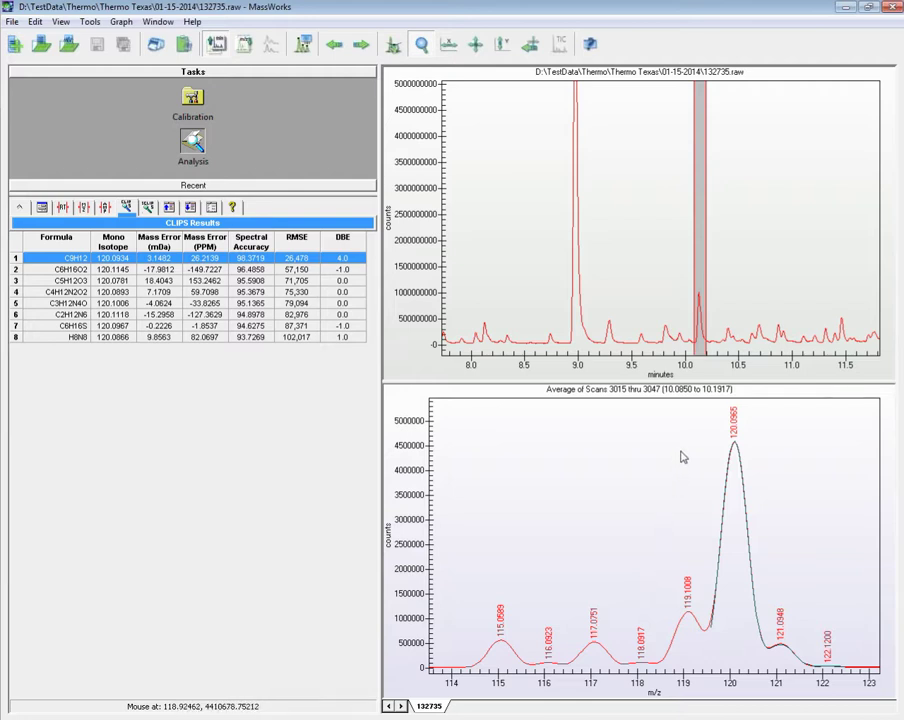
- Reopen the CLIPS Search settings and add a -H ion series entry
right_click(735, 428)
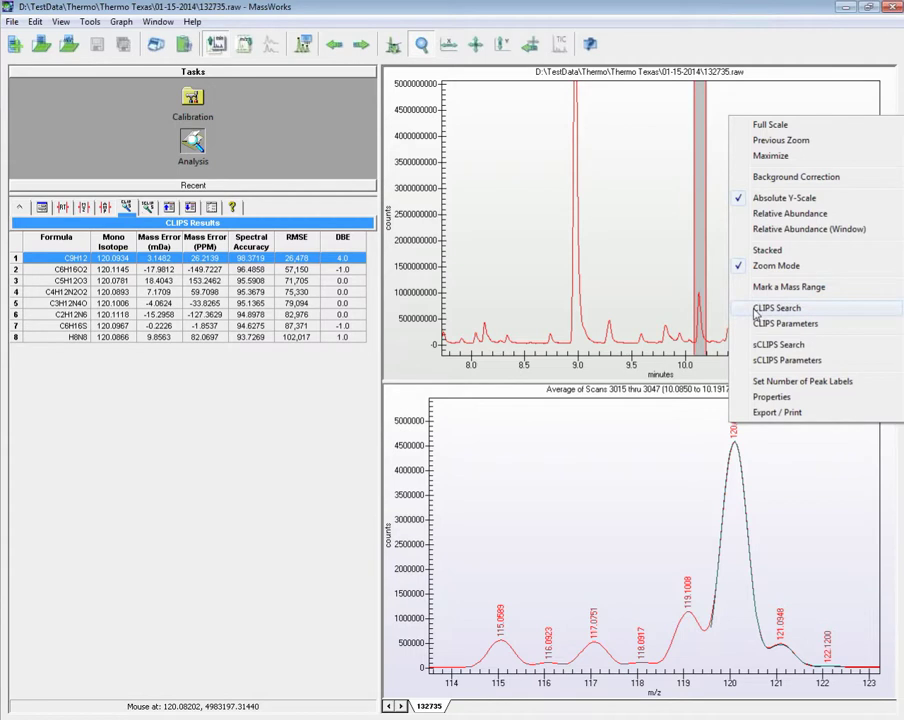
click(730, 417)
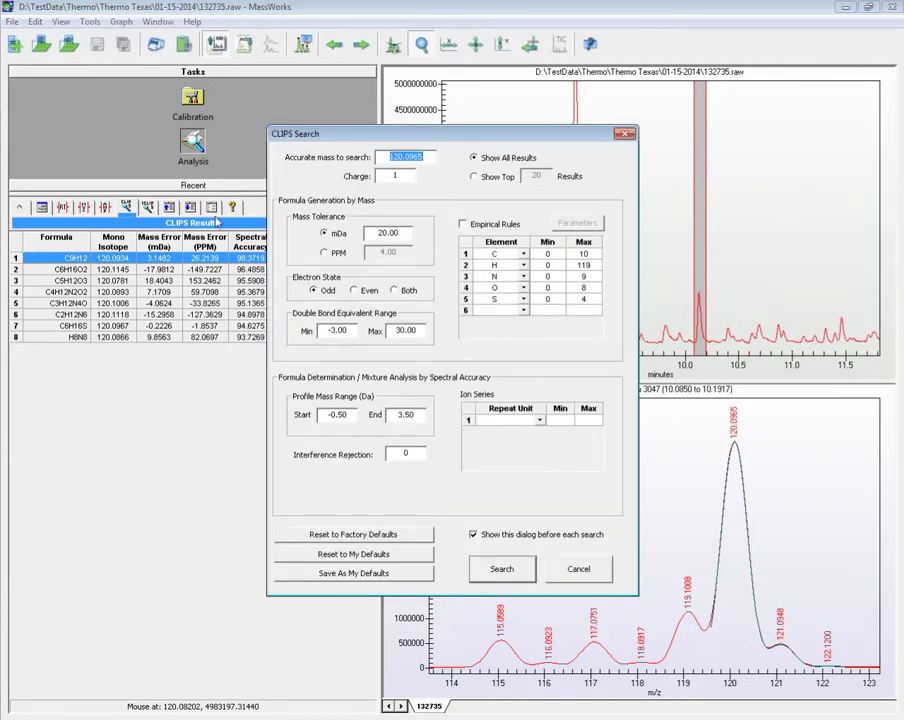
drag(440, 133, 172, 235)
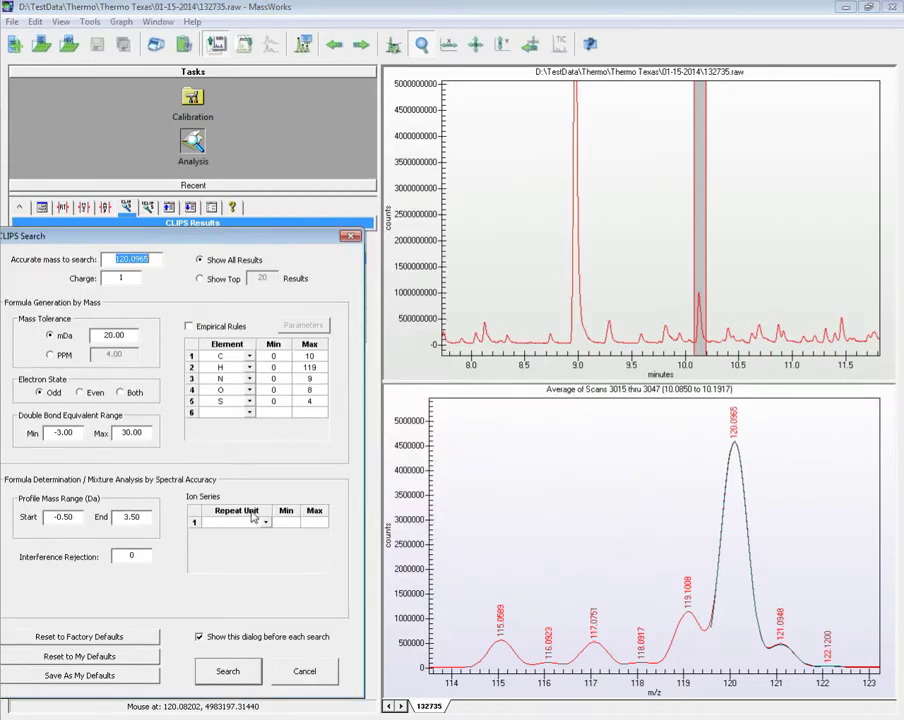
click(248, 522)
text(-H)
key(Return)
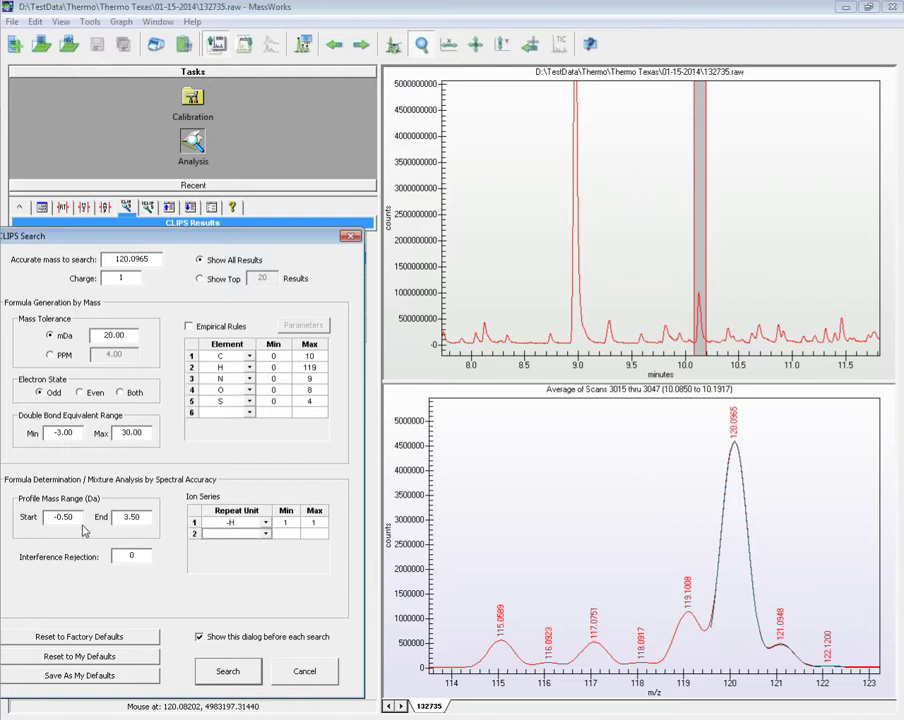
- Set the profile range start to -1.50 Da and rerun the search
drag(78, 517, 28, 516)
text(-1.50)
key(shift+Left)
key(shift+Left)
key(shift+Left)
key(shift+Left)
key(shift+Left)
click(226, 674)
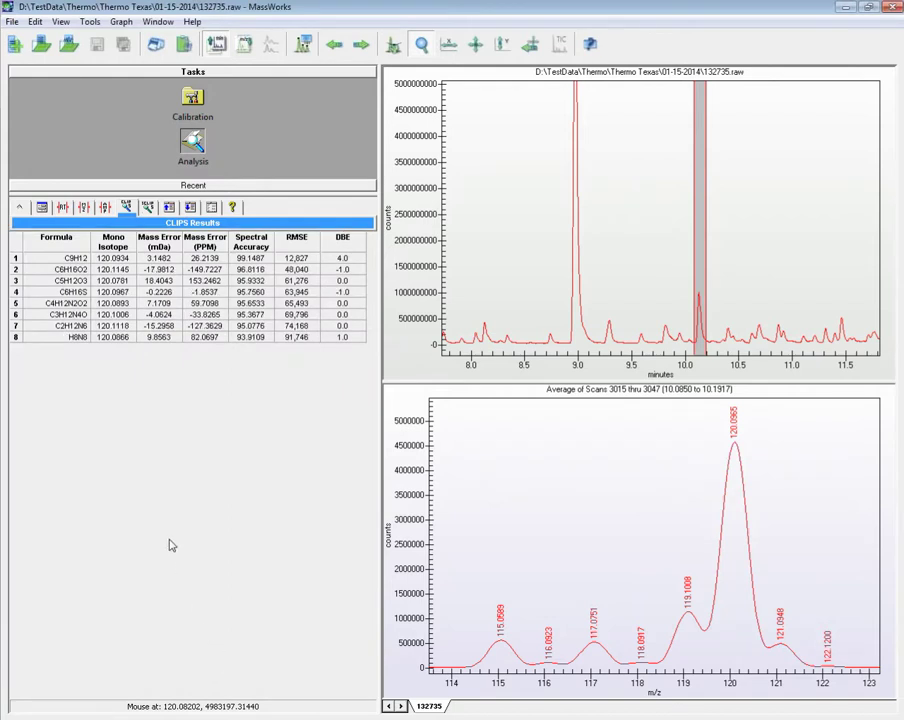
- Overlay C9H12's mixture fit across both the 119.1008 and 120.0965 peaks
click(20, 260)
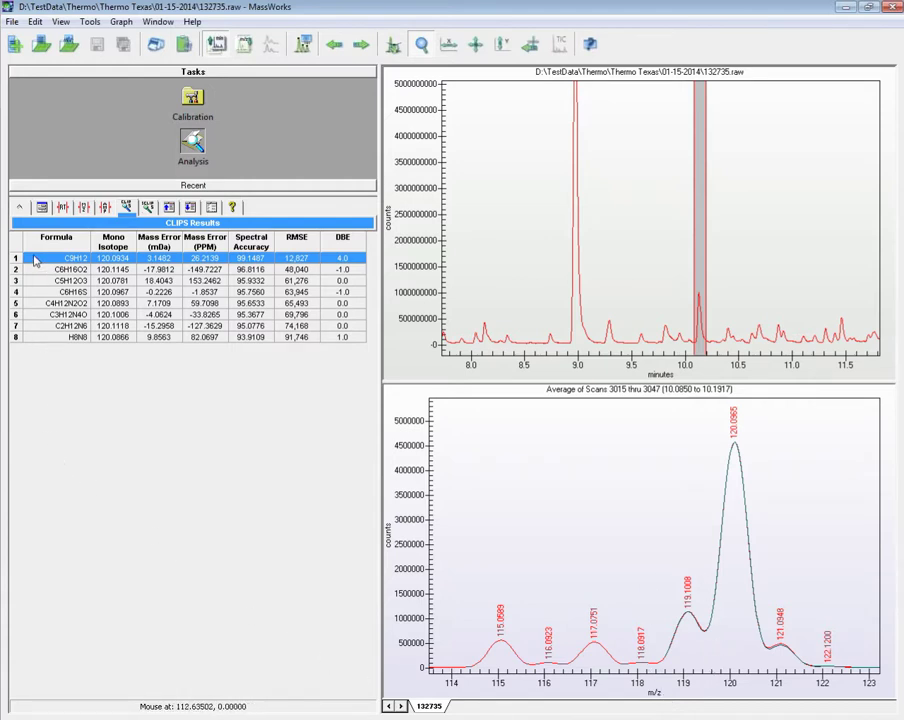
mouse_move(34, 260)
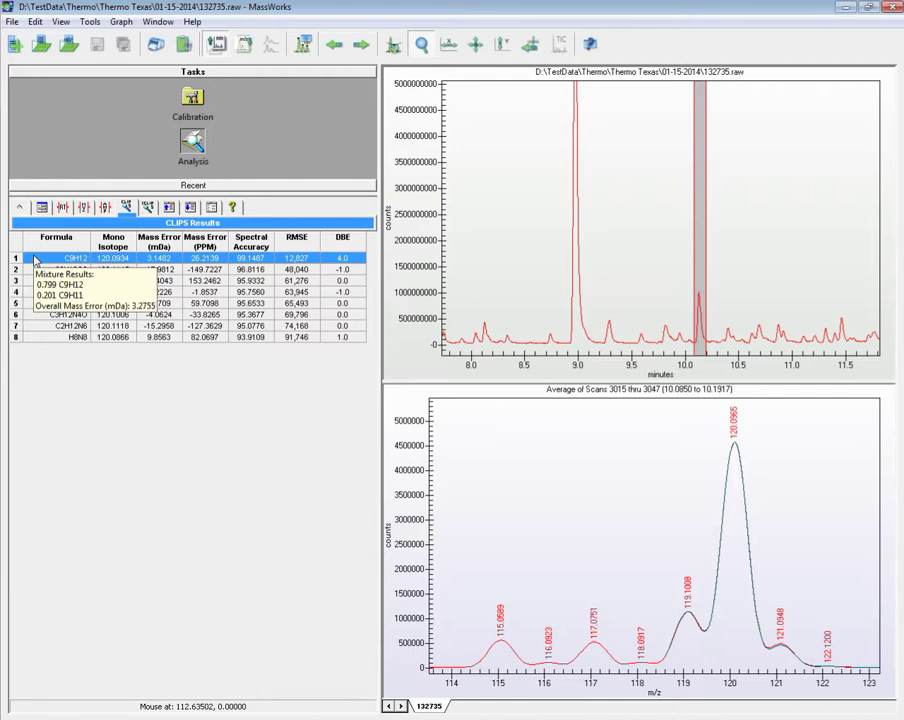